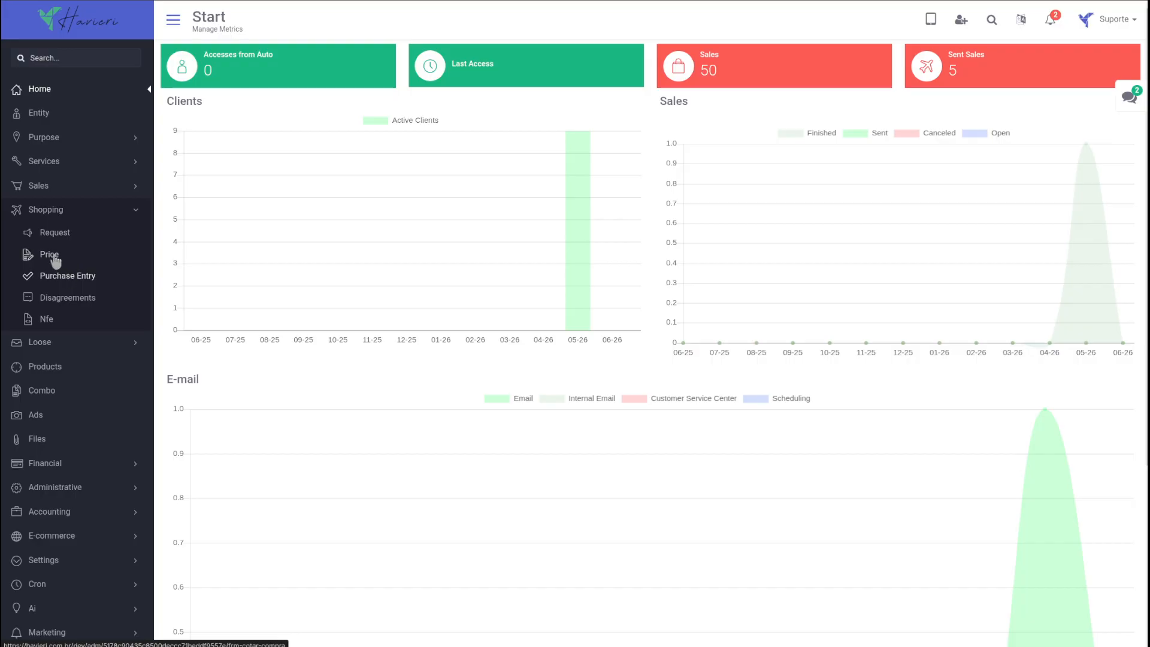
- Open purchase quotation 2 for editing from the quotation list, re-sorted by date
click(52, 255)
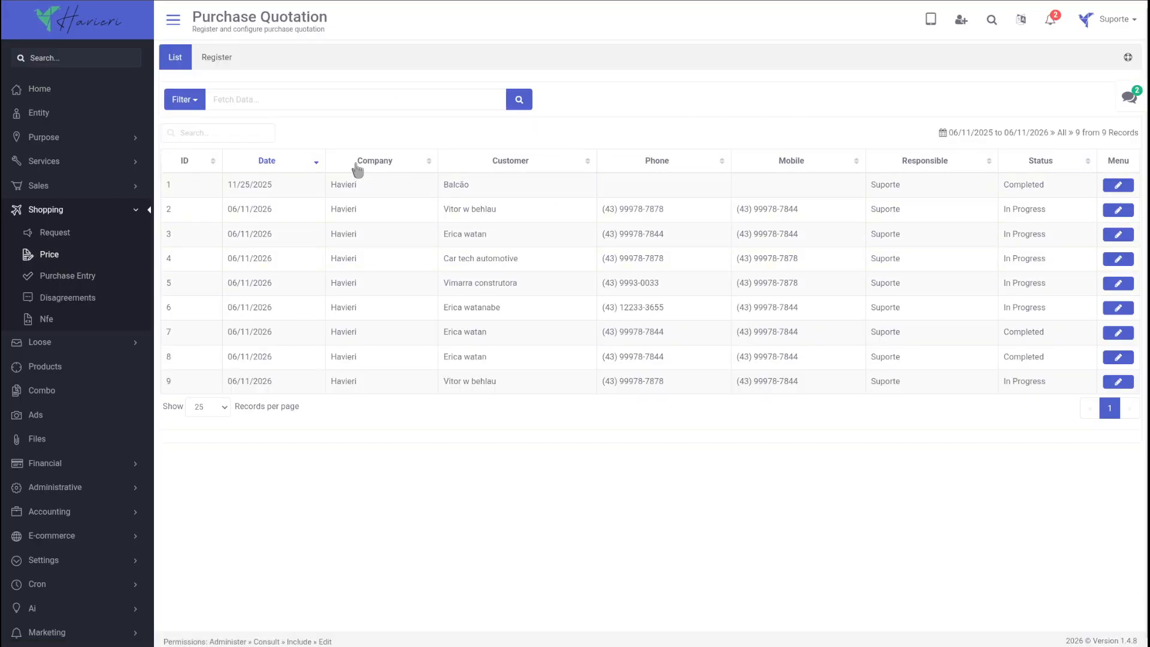
click(279, 160)
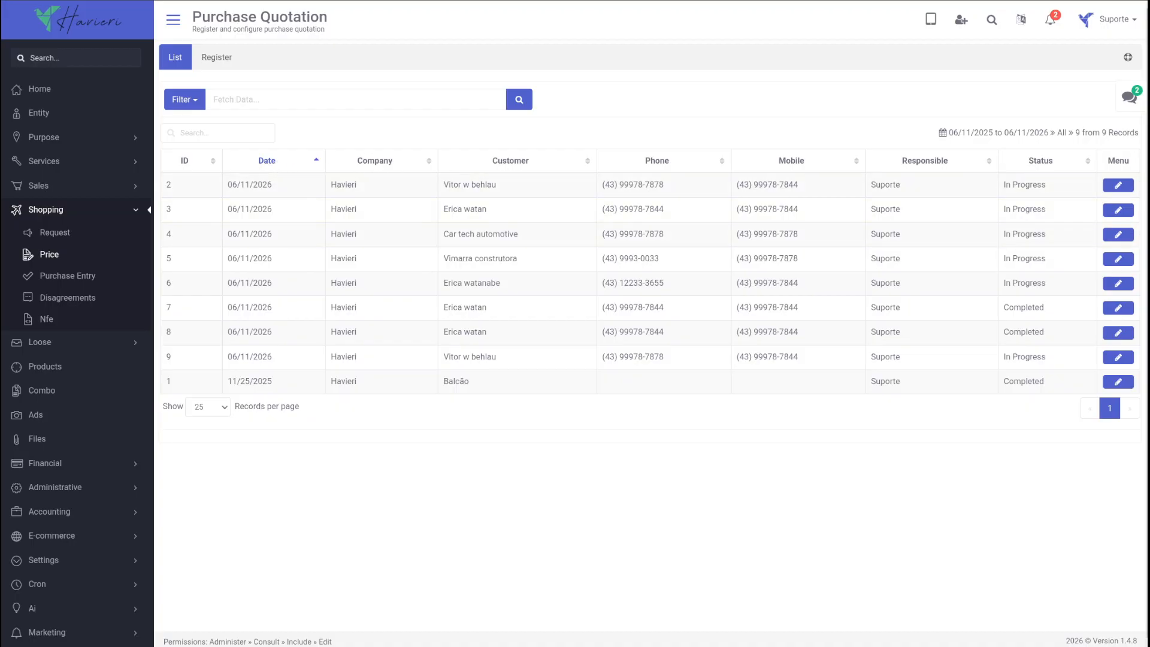
click(1117, 184)
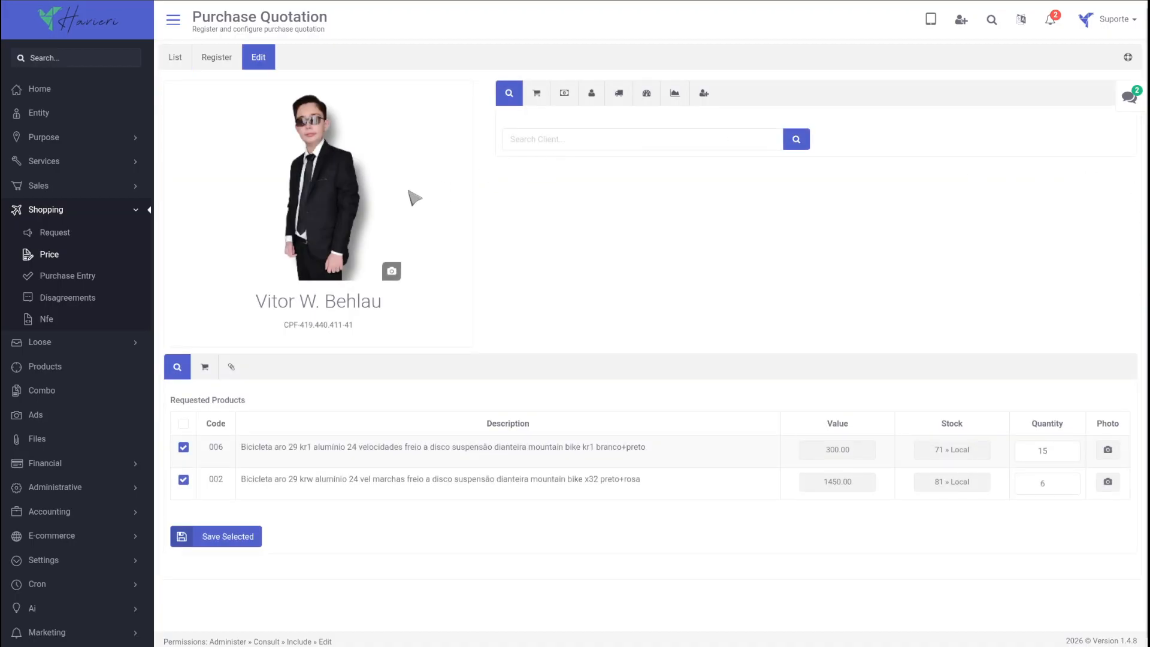
- Review the quotation's currency and the client's sales chart and product history, expanding product 006
click(566, 95)
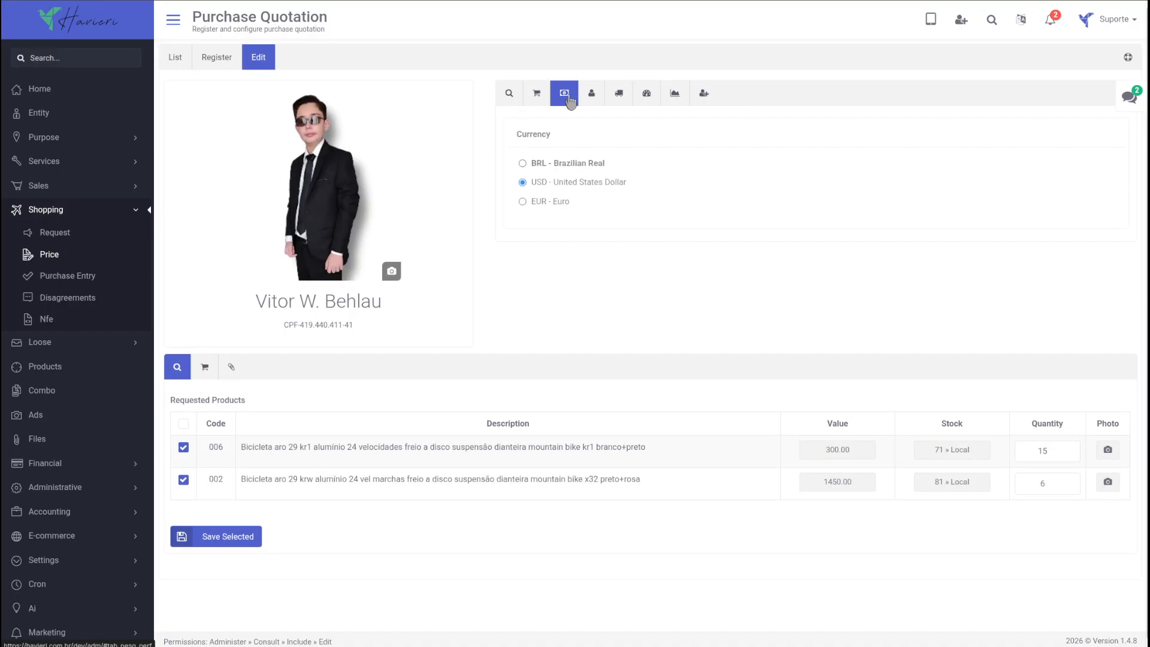
click(674, 94)
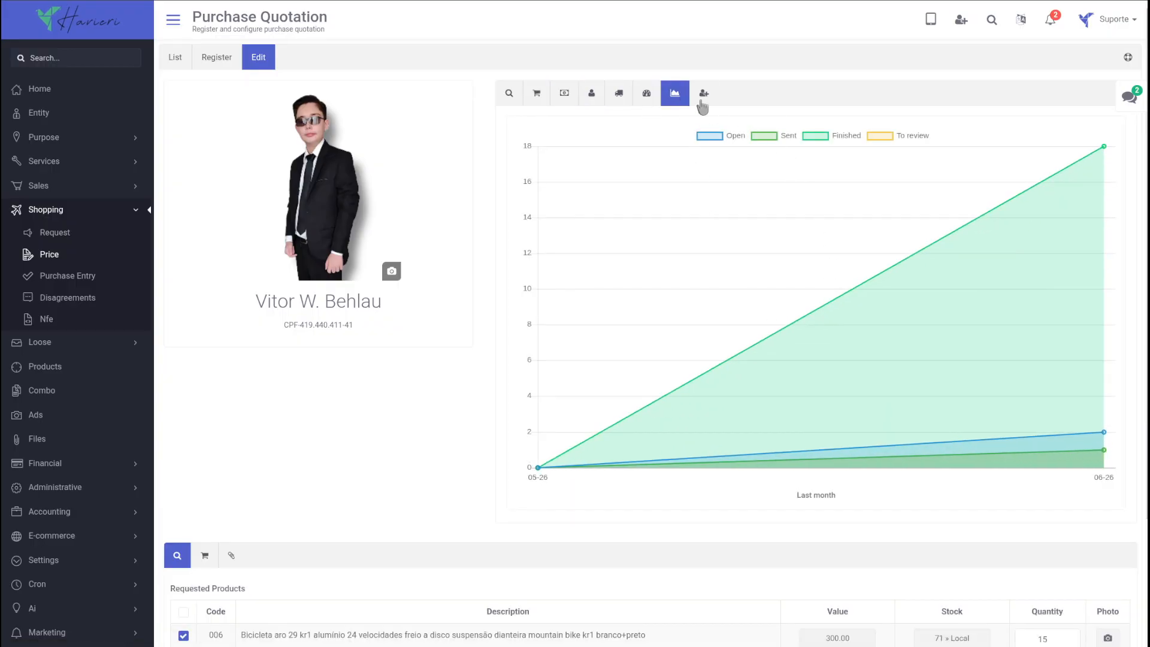
click(704, 95)
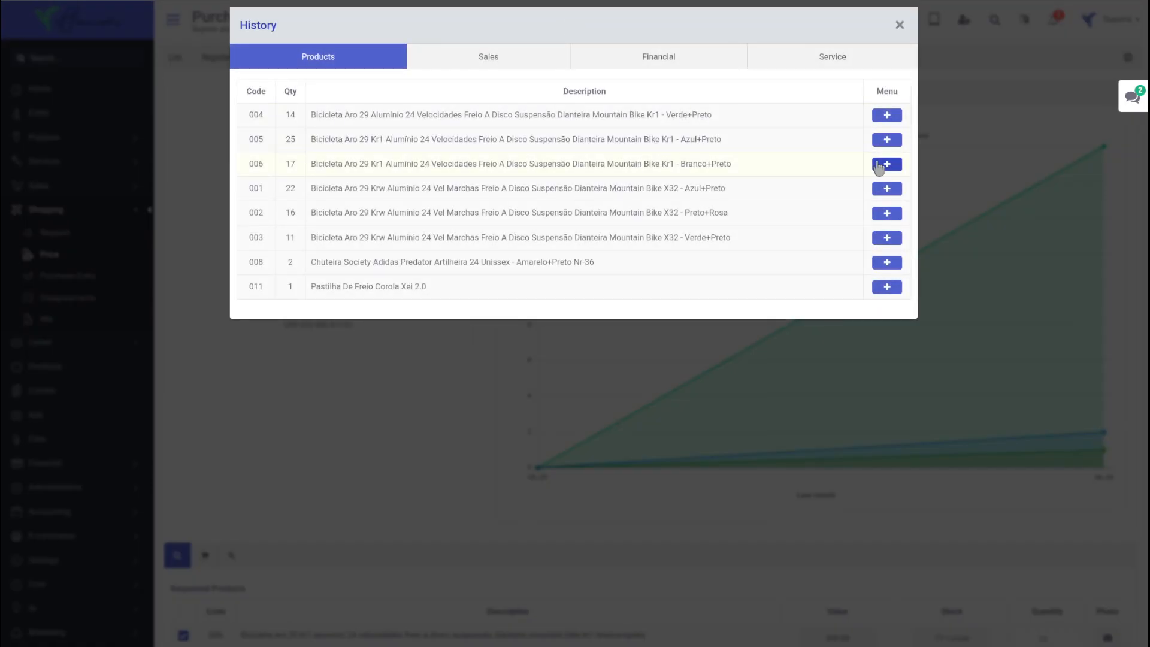
click(885, 165)
click(950, 166)
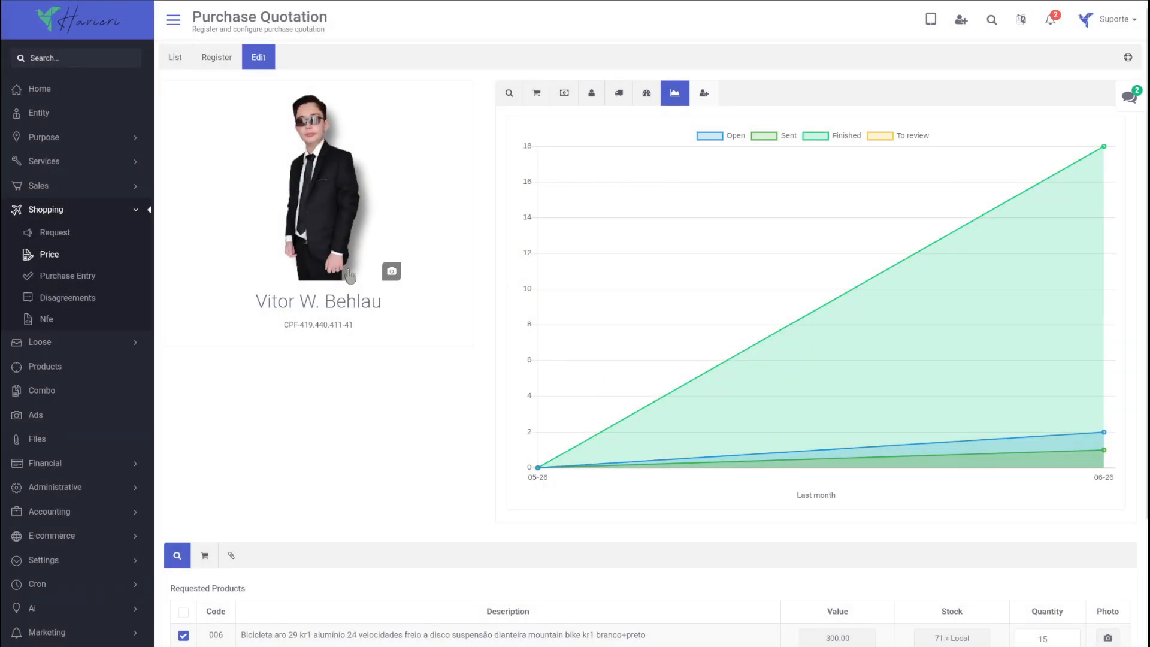
- View the quoted products and check the exchange conversion of product 001's current cost
scroll(360, 482, down, 3)
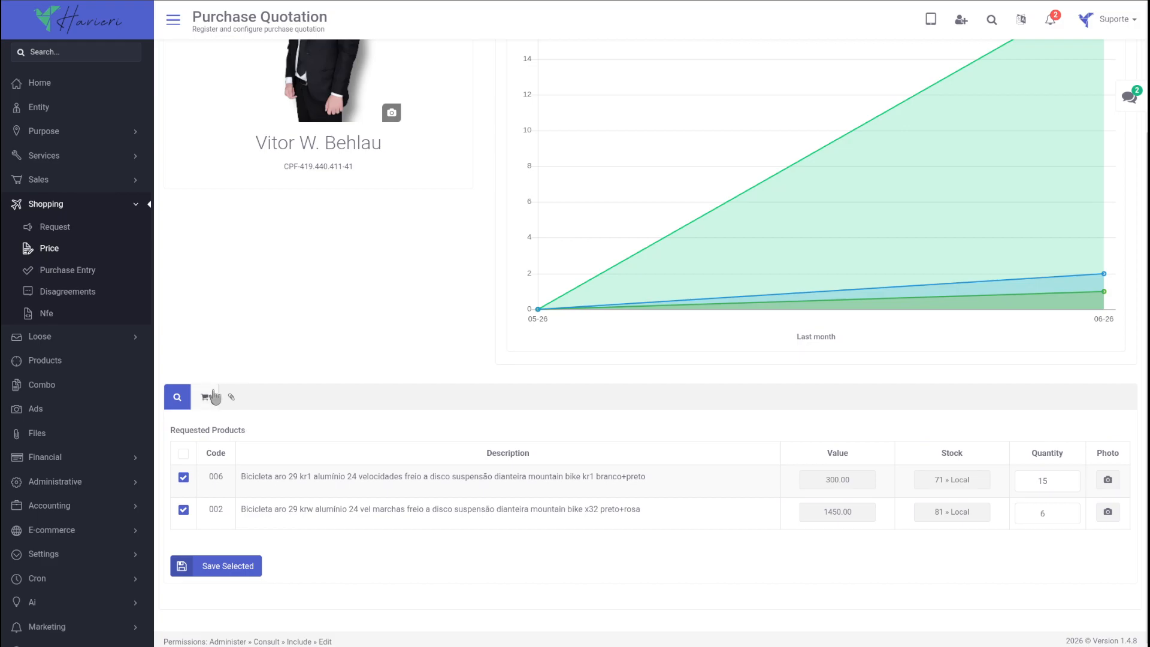
click(210, 397)
scroll(685, 451, down, 5)
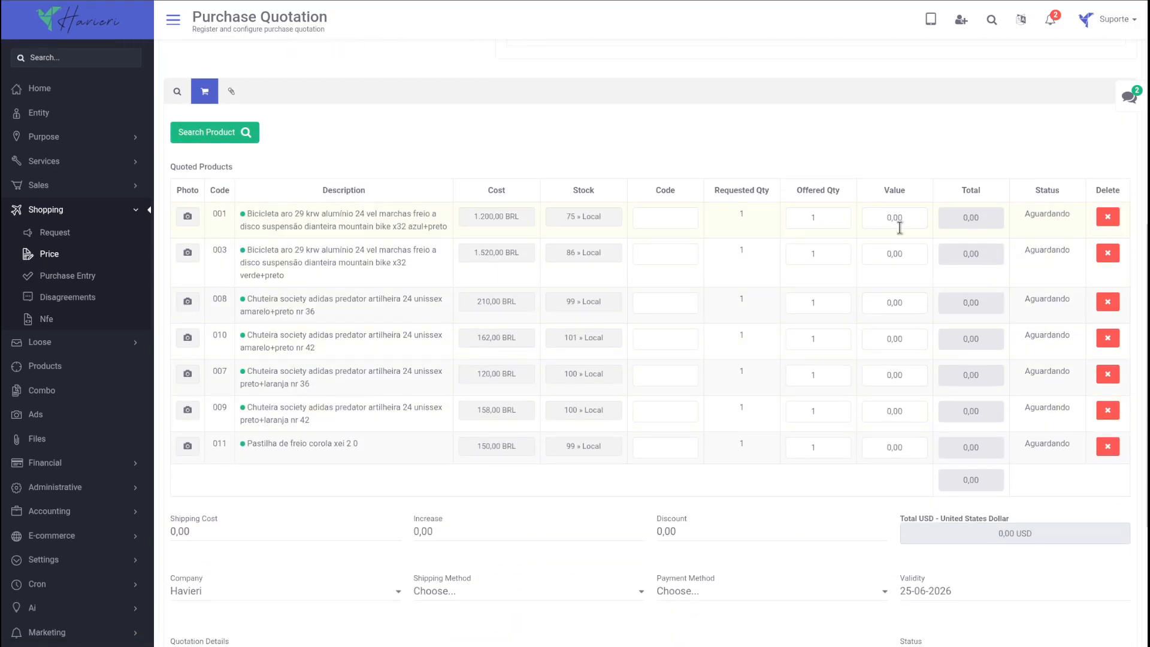
click(511, 221)
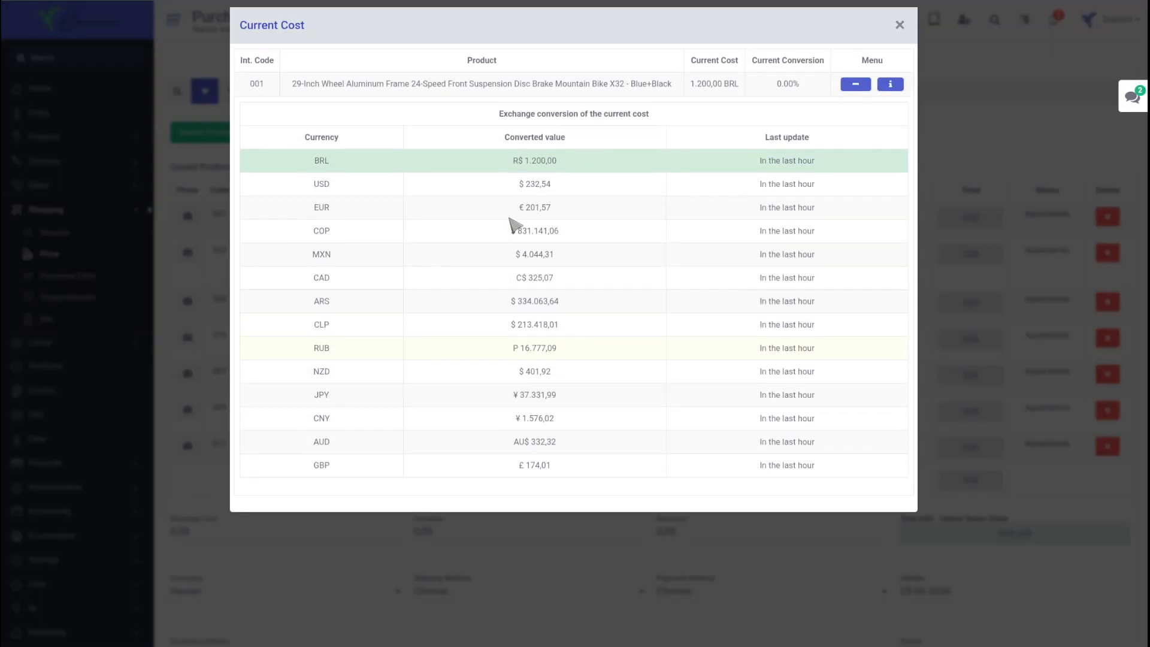
click(955, 154)
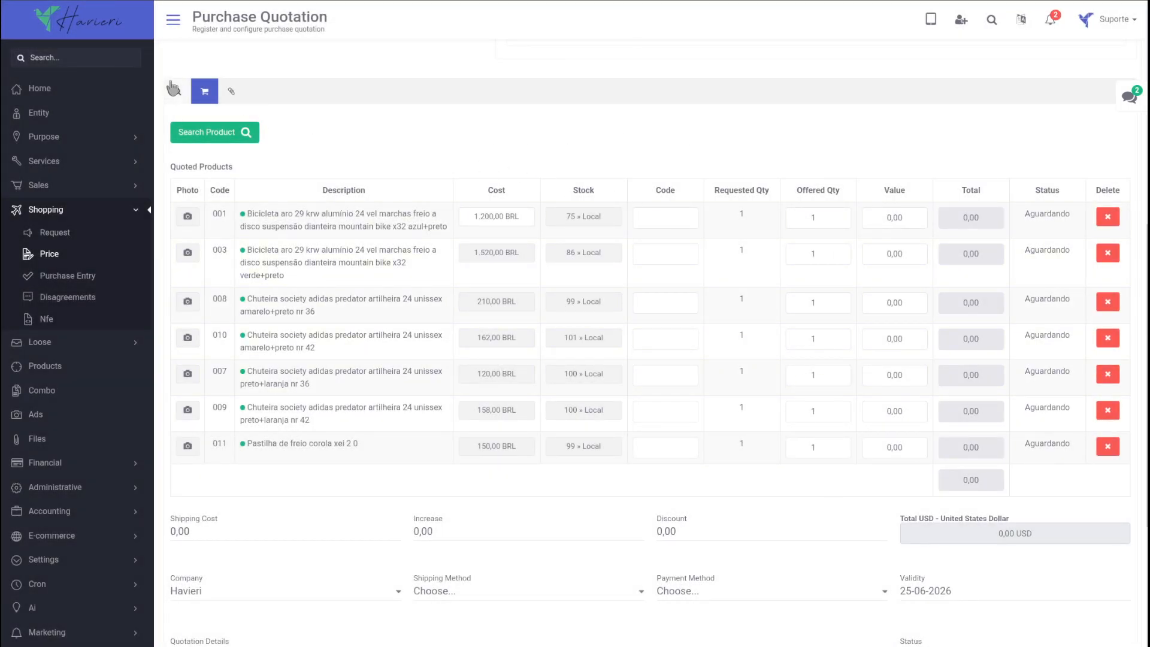
- Return to the purchase quotation list and sort it by customer, then by phone
scroll(186, 86, up, 5)
scroll(186, 85, up, 4)
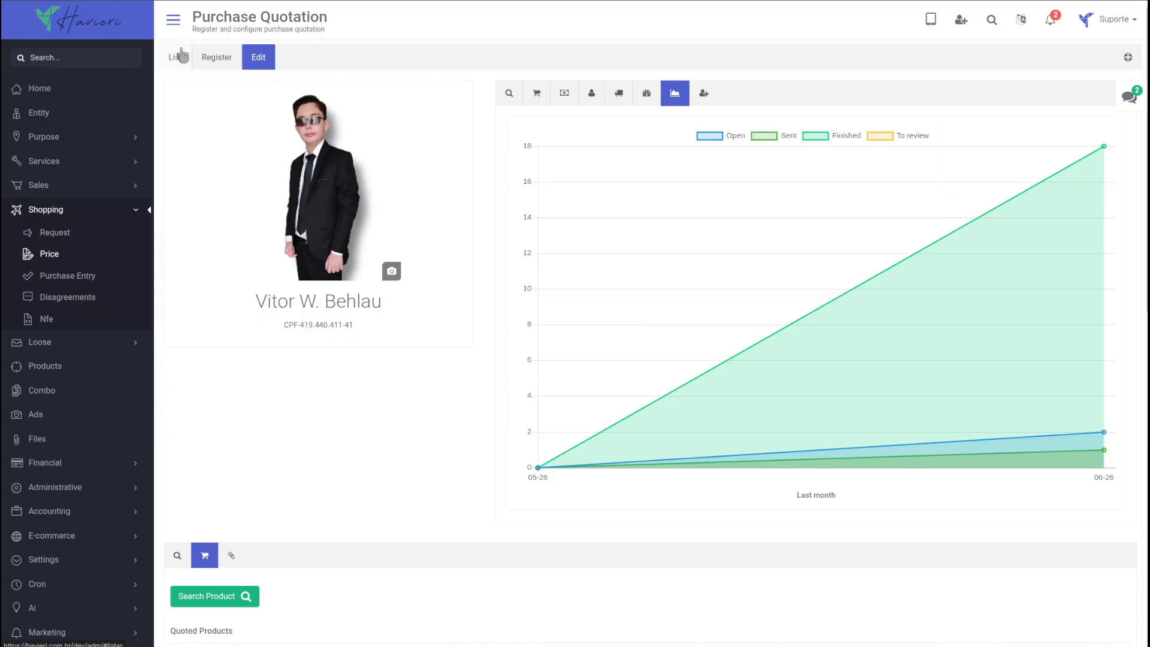
click(176, 52)
click(530, 160)
click(659, 161)
- Review the date range and status options of the advanced filter and apply it to the quotation list
click(184, 99)
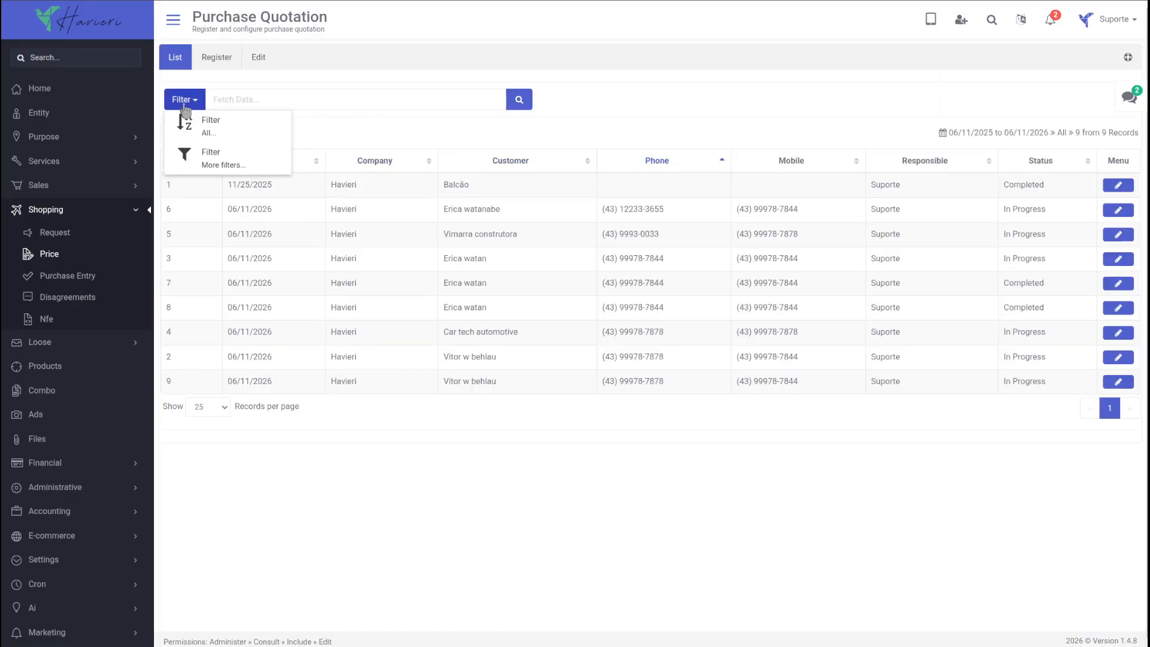
click(186, 157)
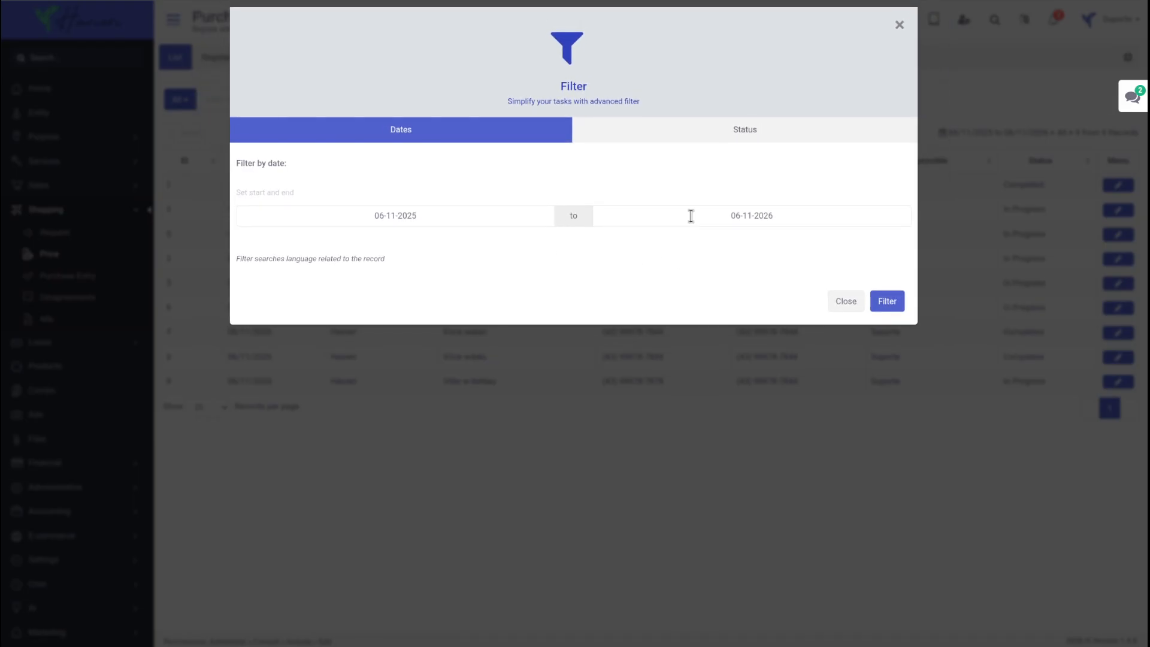
click(551, 216)
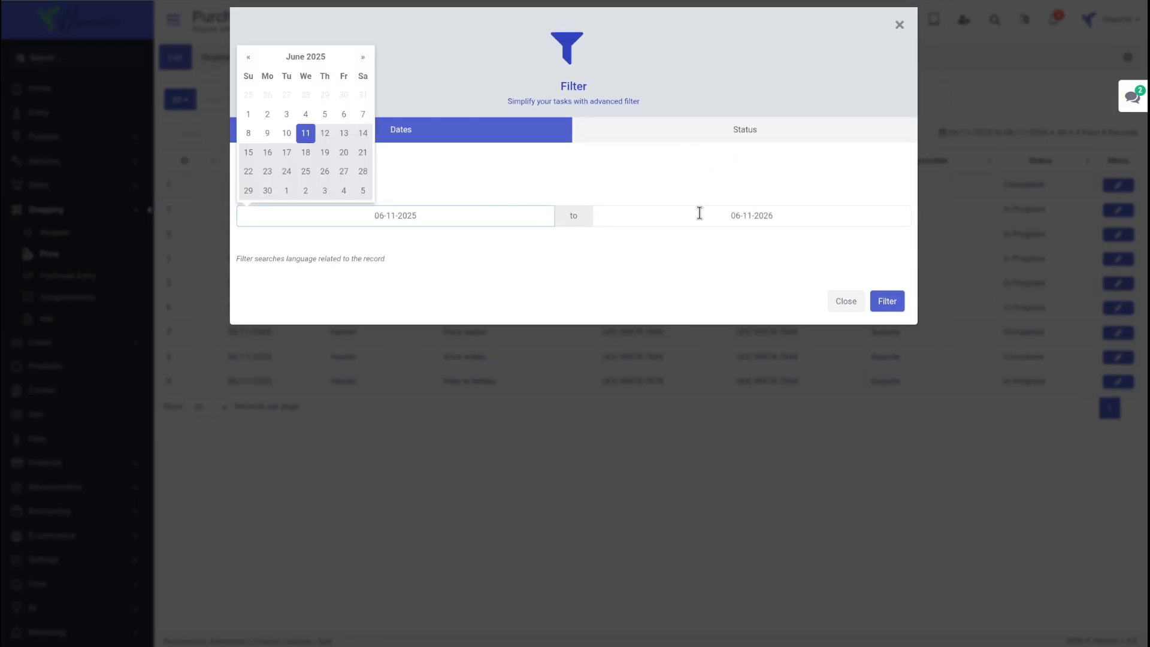
click(699, 213)
click(791, 130)
click(887, 279)
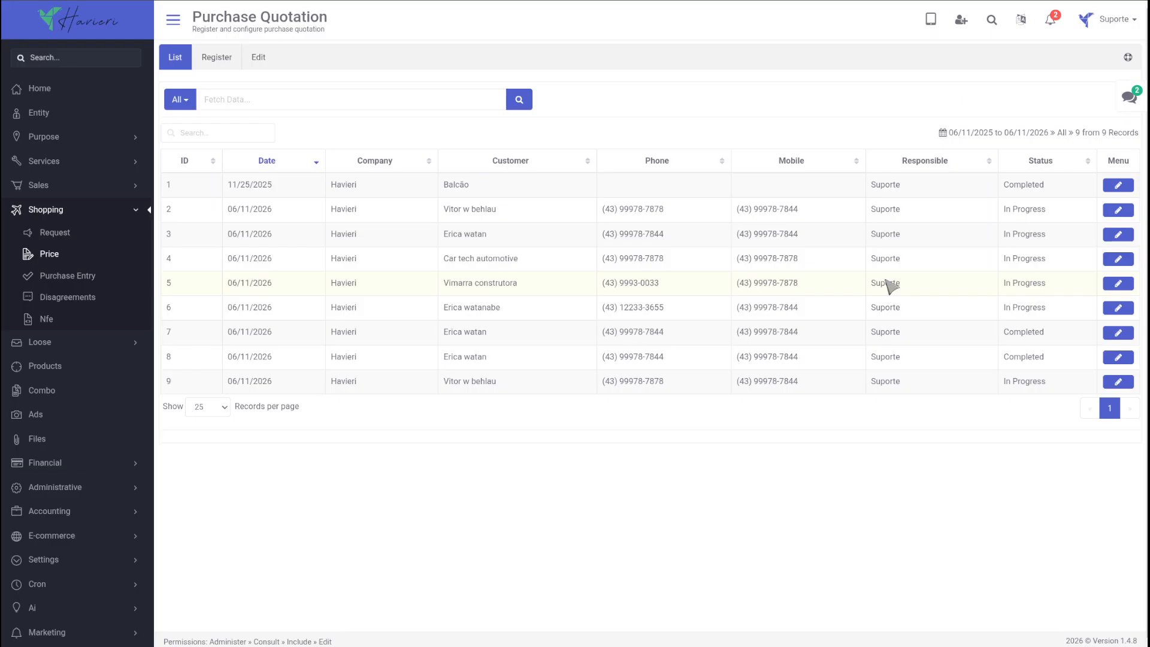
- Start a new purchase quotation, search clients by first name and select the first matching client
click(222, 60)
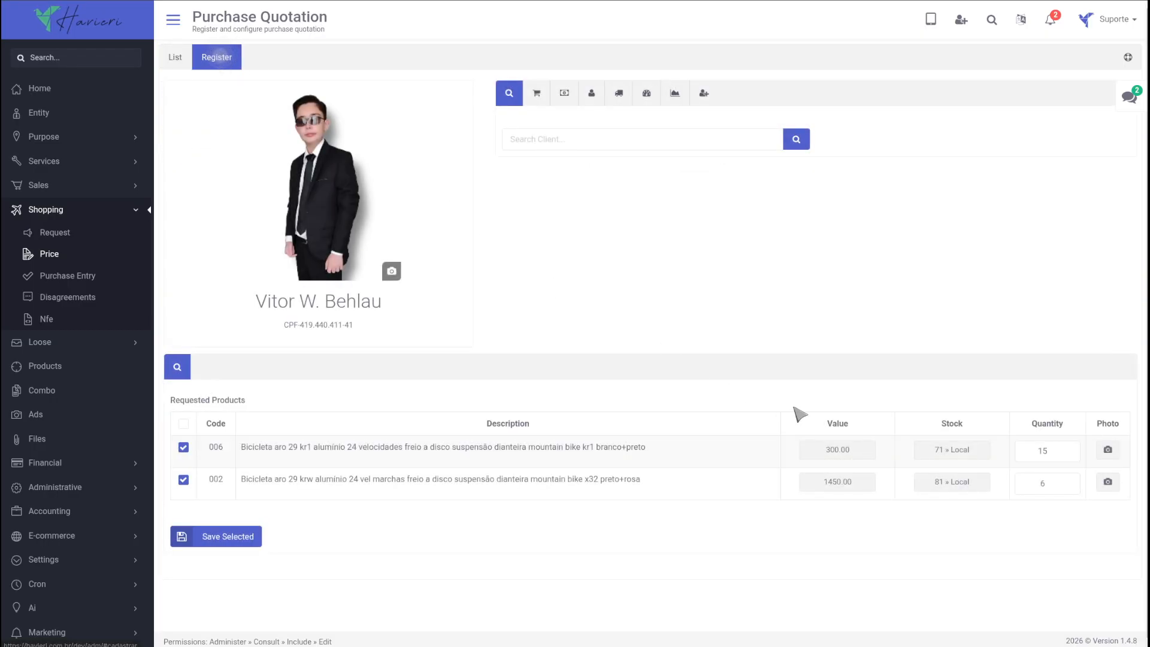
click(549, 142)
text(erica)
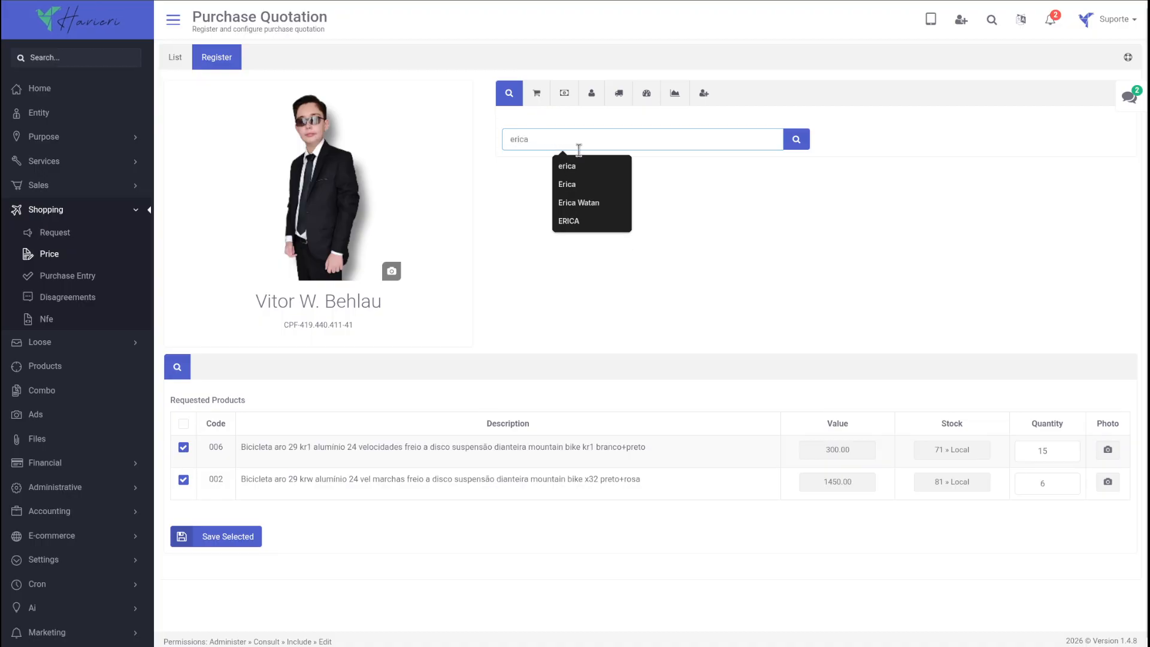
click(573, 162)
click(798, 139)
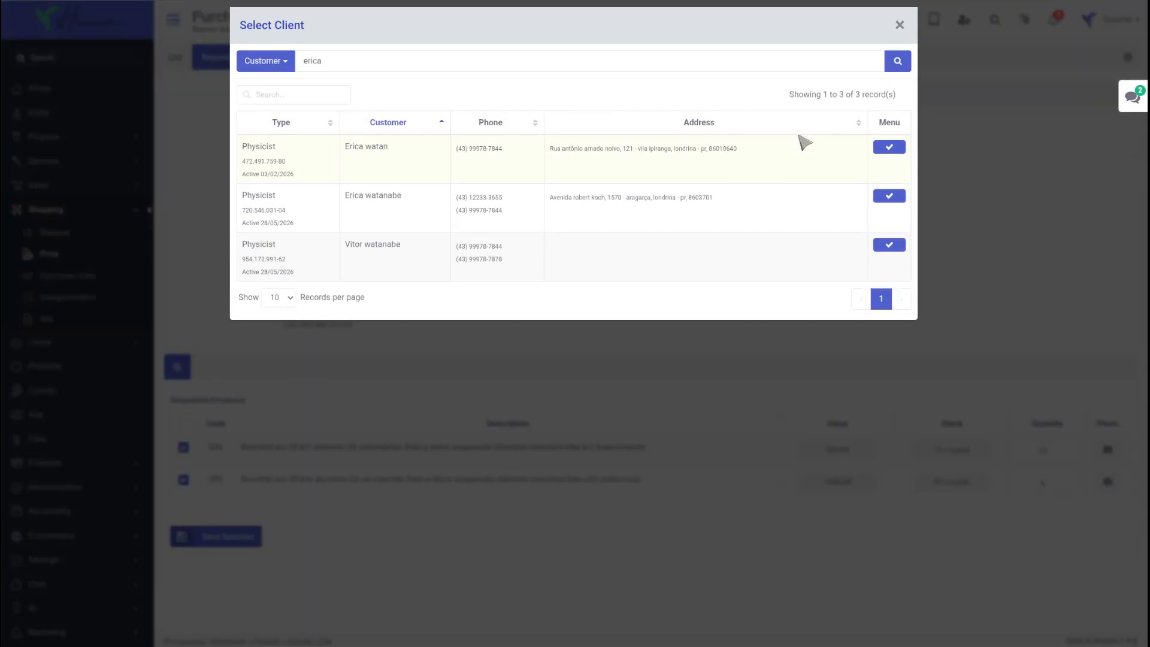
click(890, 147)
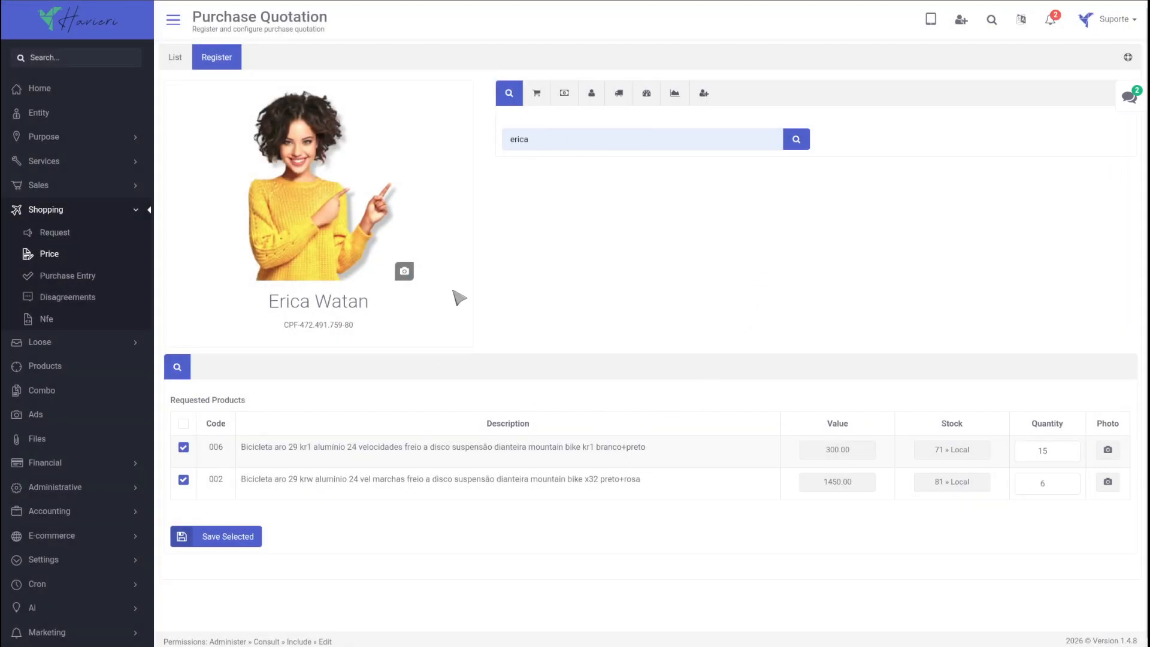
- Set the new quotation's currency to USD - United States Dollar
click(538, 94)
click(564, 94)
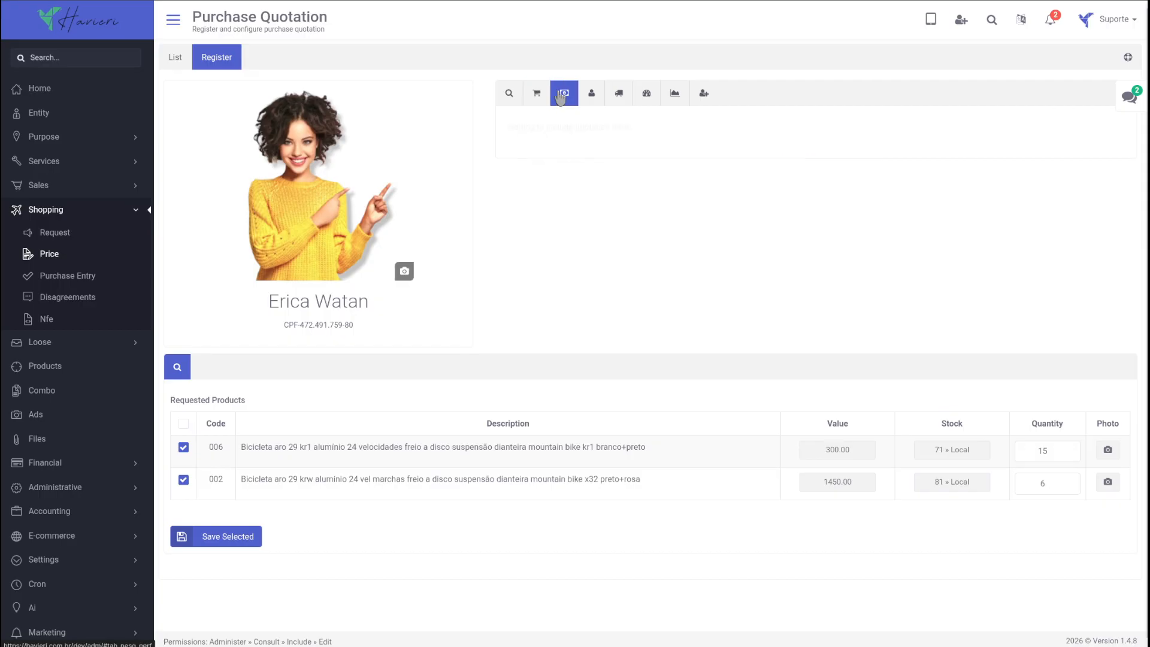
click(550, 164)
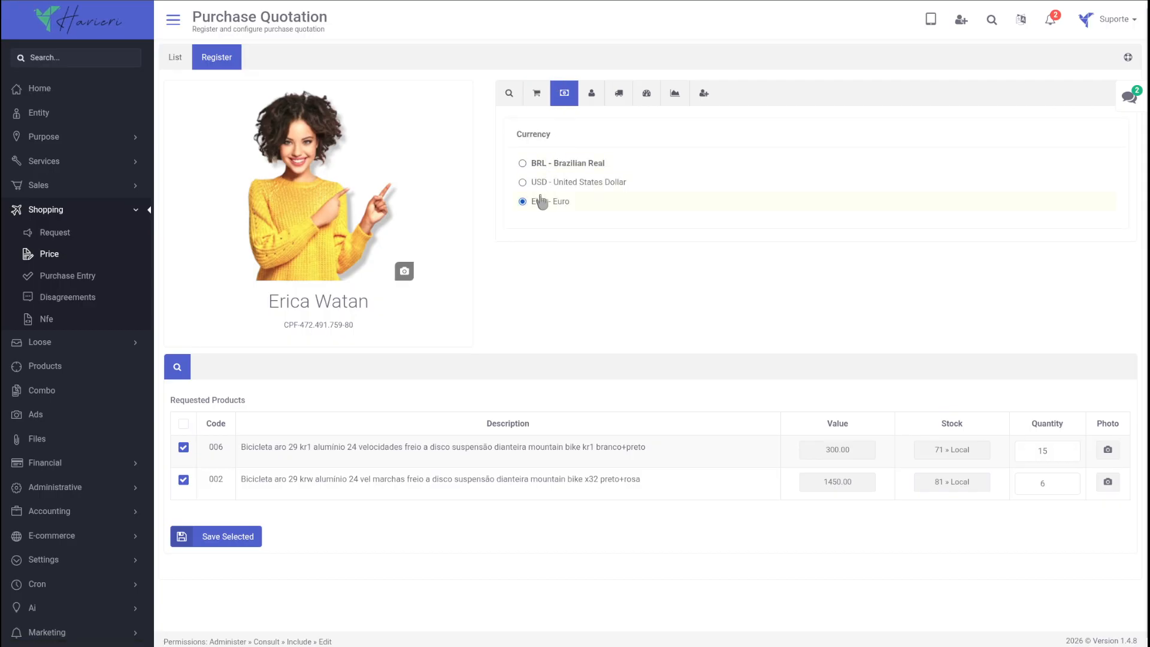
click(544, 183)
- Review the selected client's registration details, delivery address and six-month sales chart
click(592, 95)
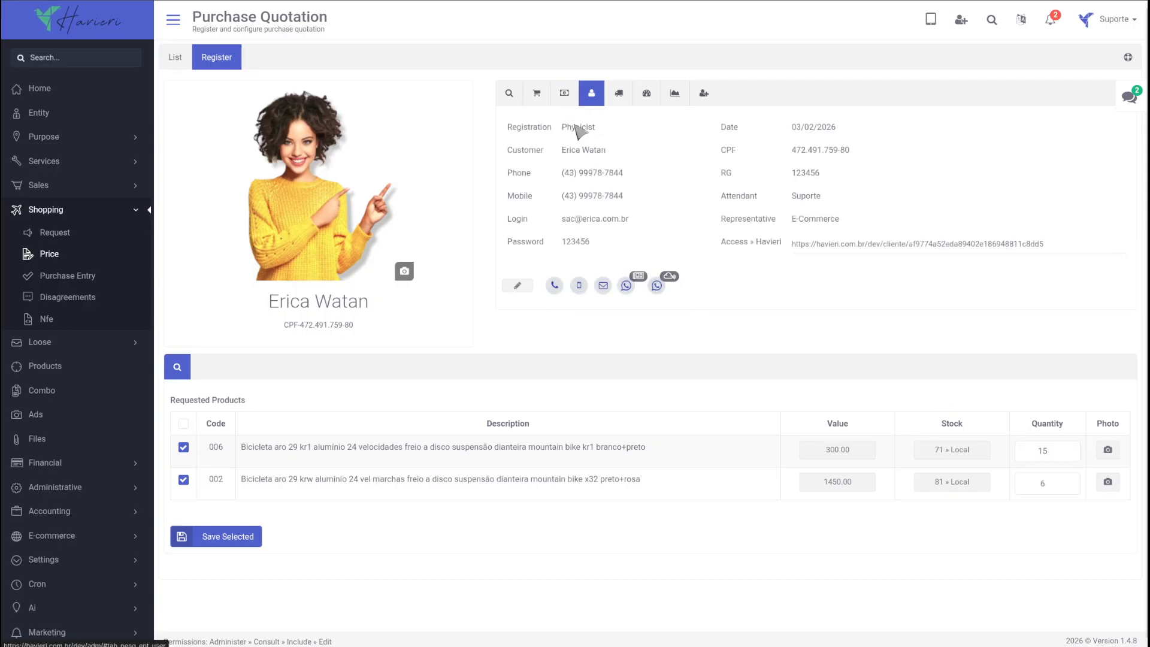
click(620, 97)
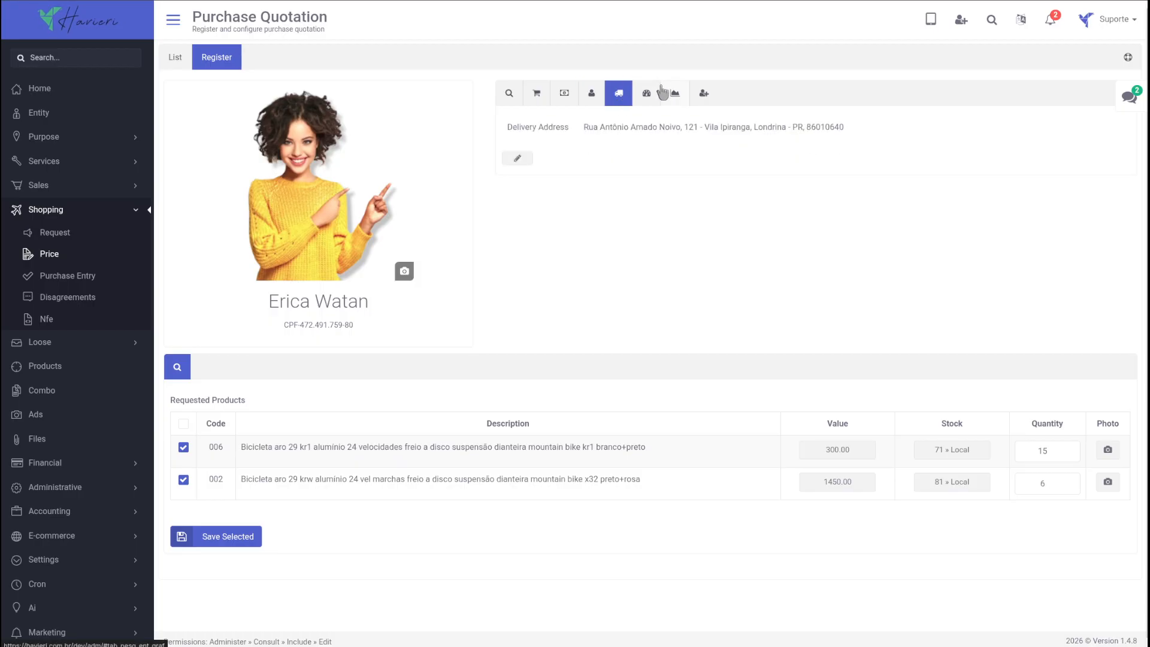
click(647, 94)
click(675, 94)
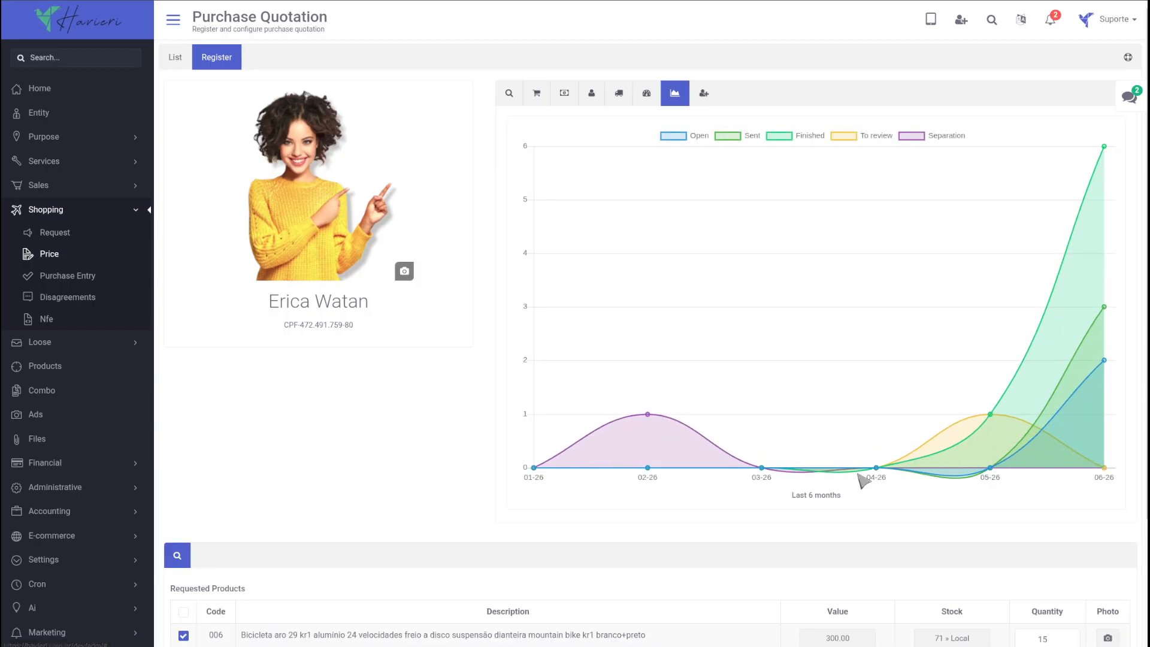
- Examine the client's history: purchased products, the items of sale 45 and the financial record of order 49
click(702, 96)
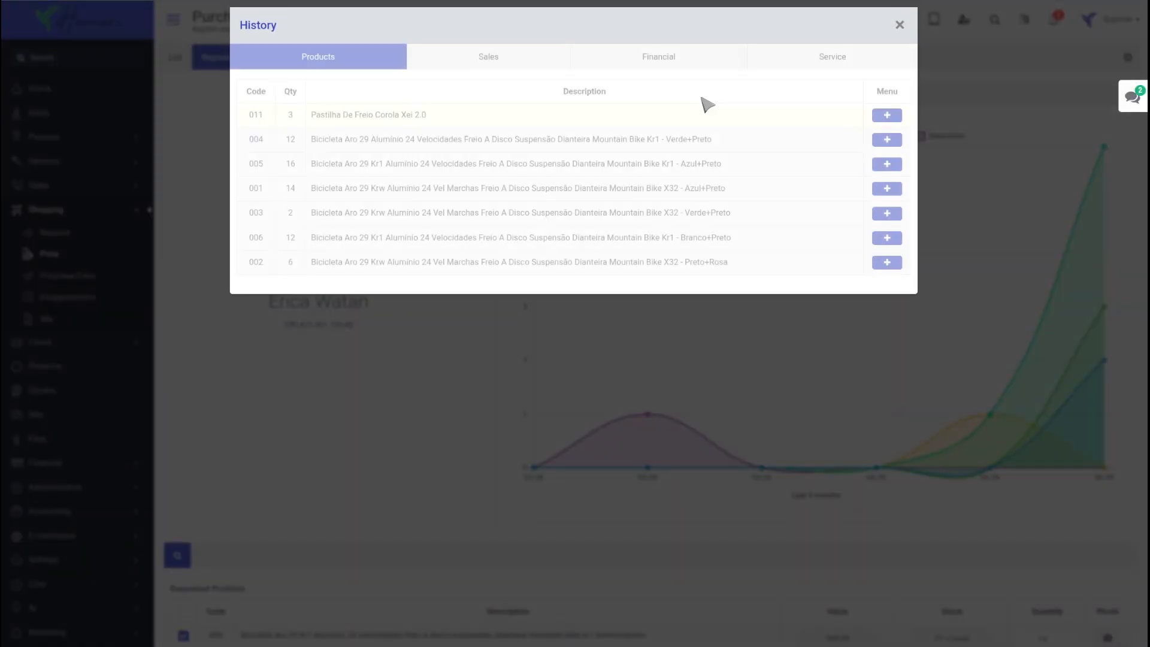
click(887, 164)
click(516, 60)
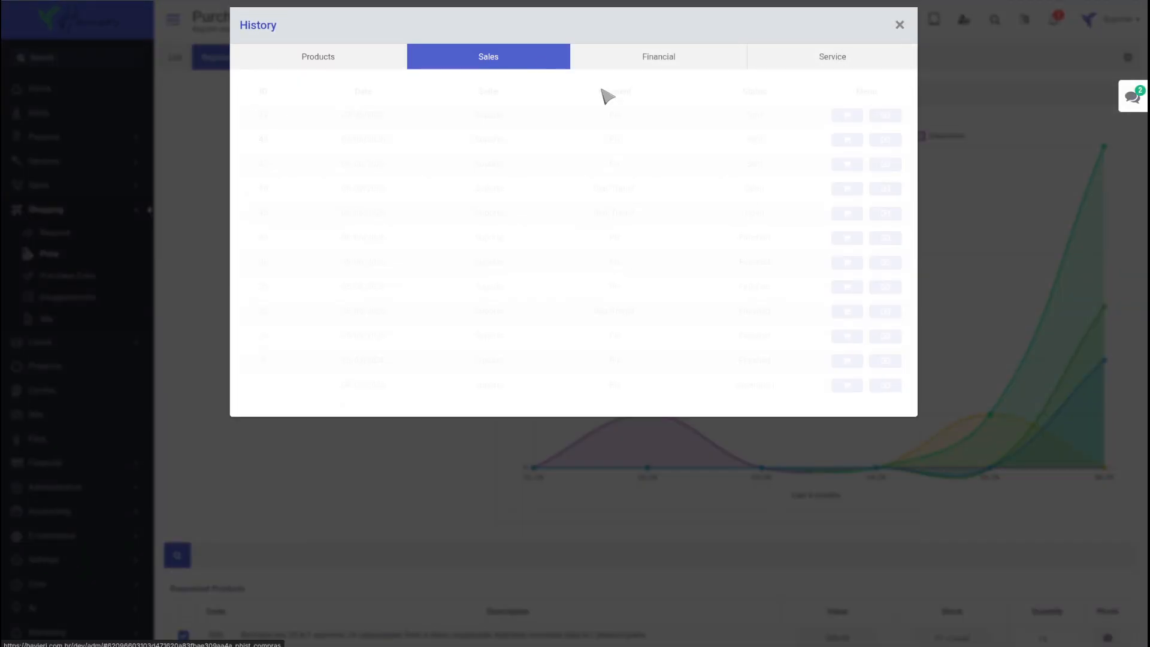
click(847, 214)
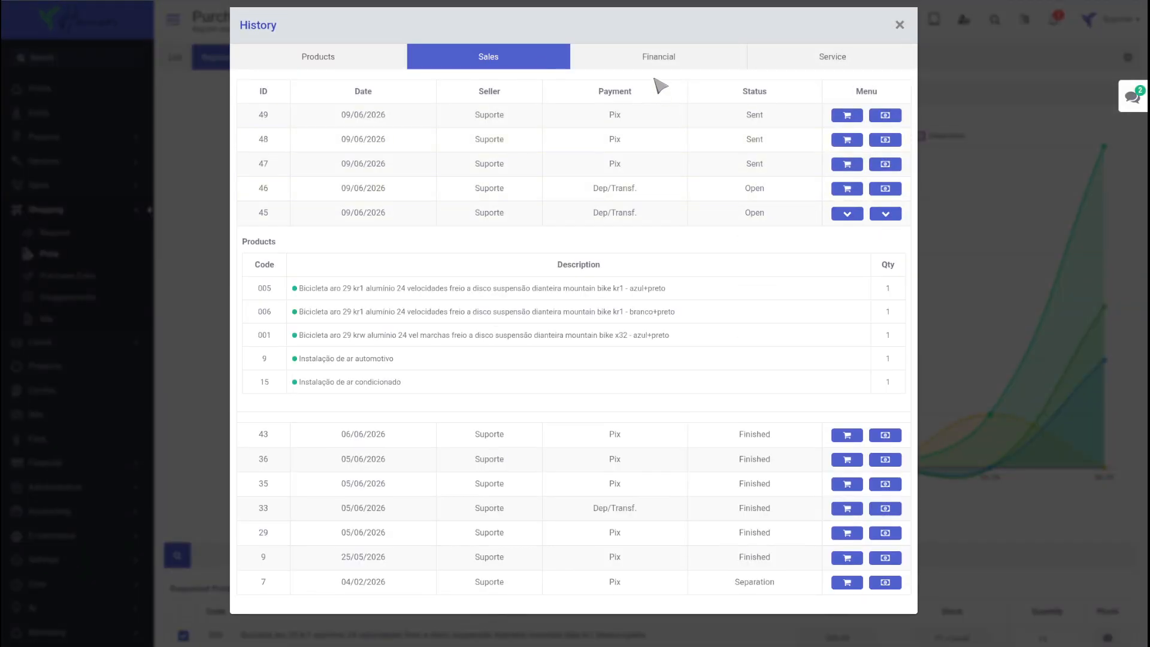
click(662, 65)
click(886, 115)
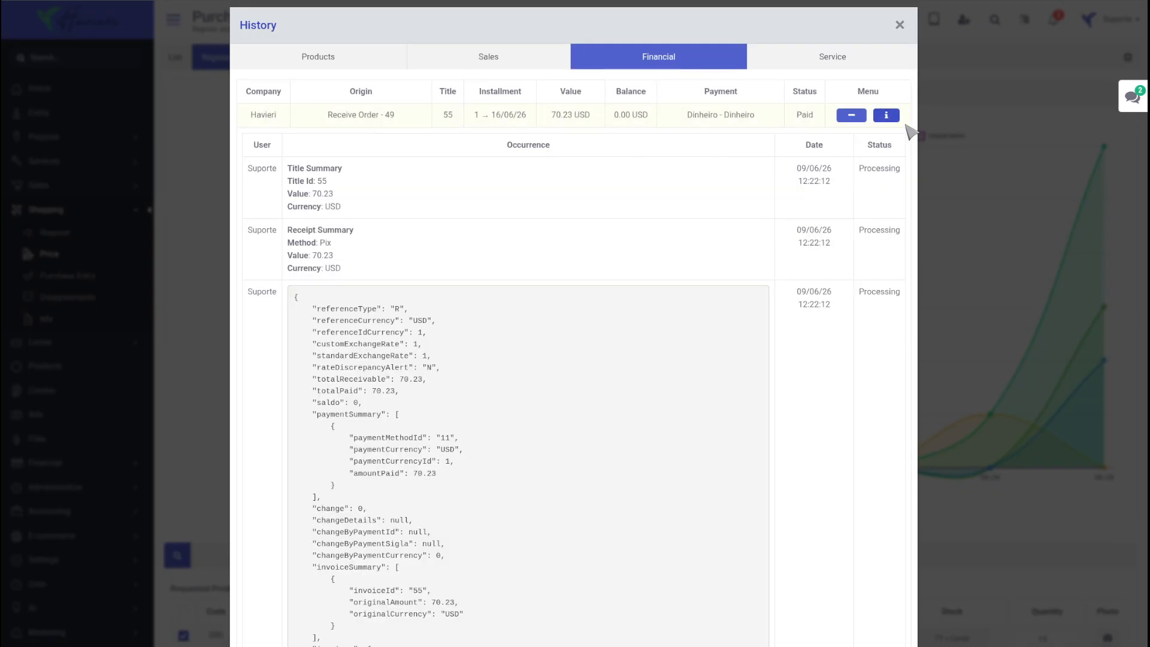
click(985, 159)
- Check the currency selection and save requested products 006 and 002 to the new quotation
scroll(636, 138, down, 1)
scroll(637, 138, up, 1)
click(509, 88)
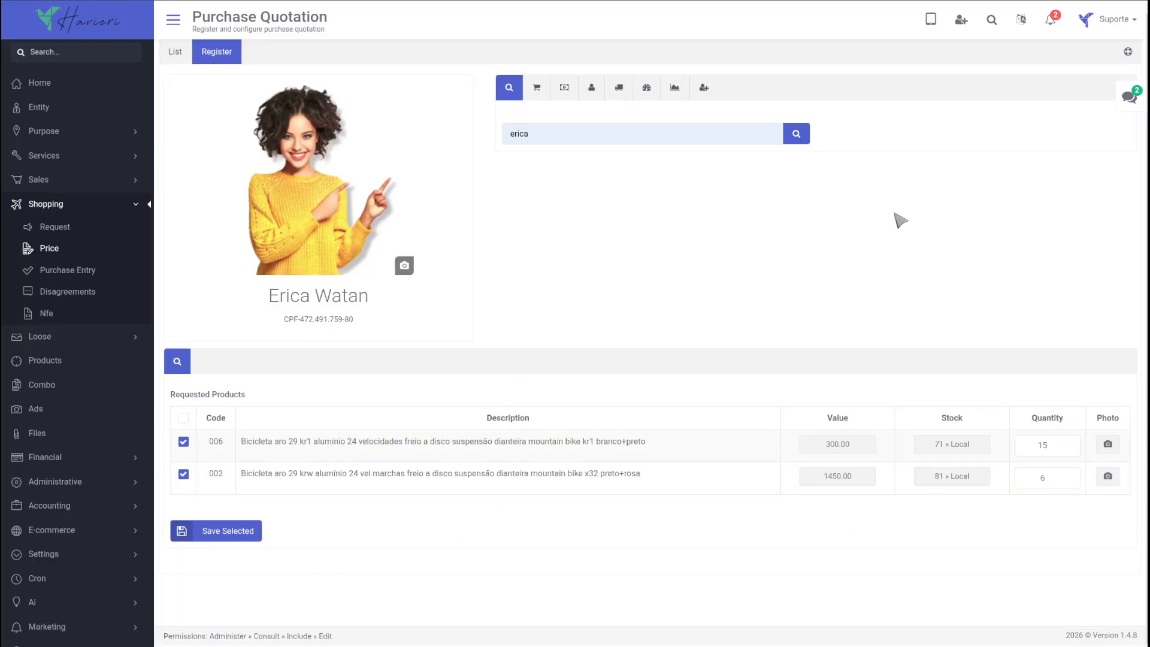
click(564, 89)
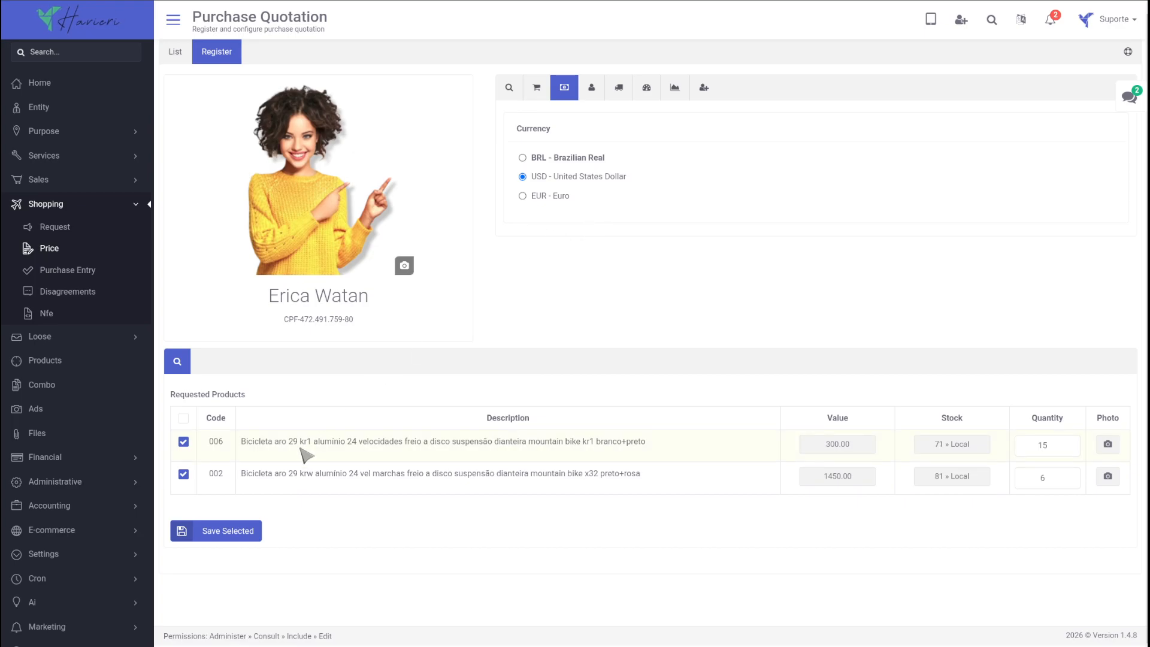
click(215, 530)
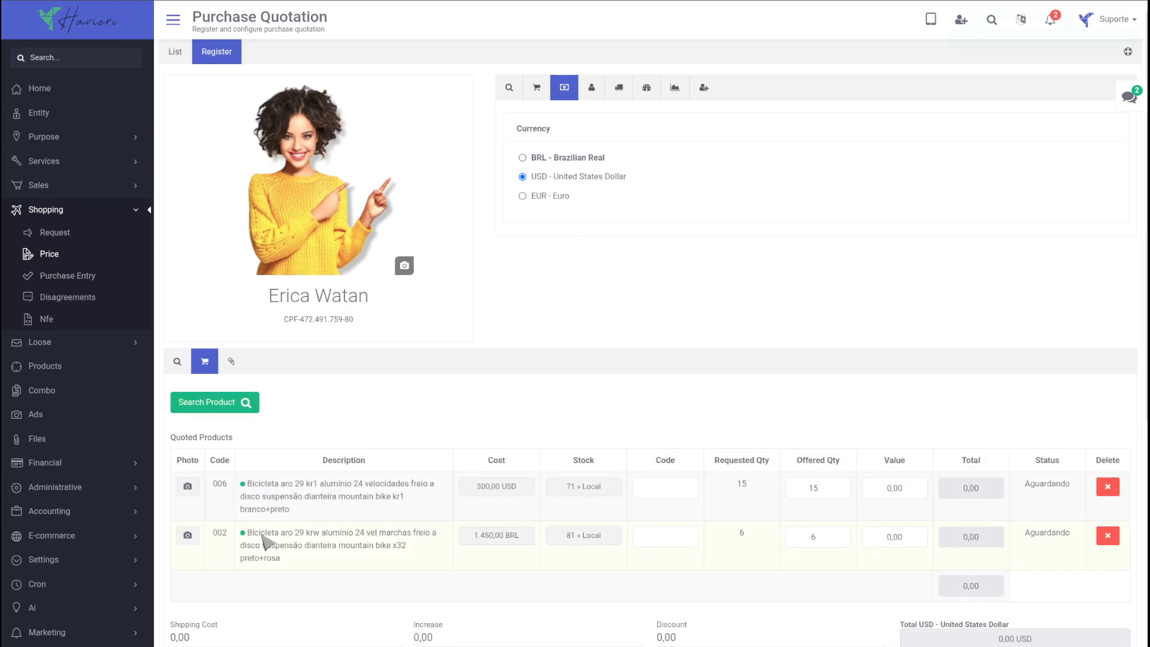
- Check the exchange conversions of the current cost for quoted products 006 and 002
scroll(563, 488, down, 3)
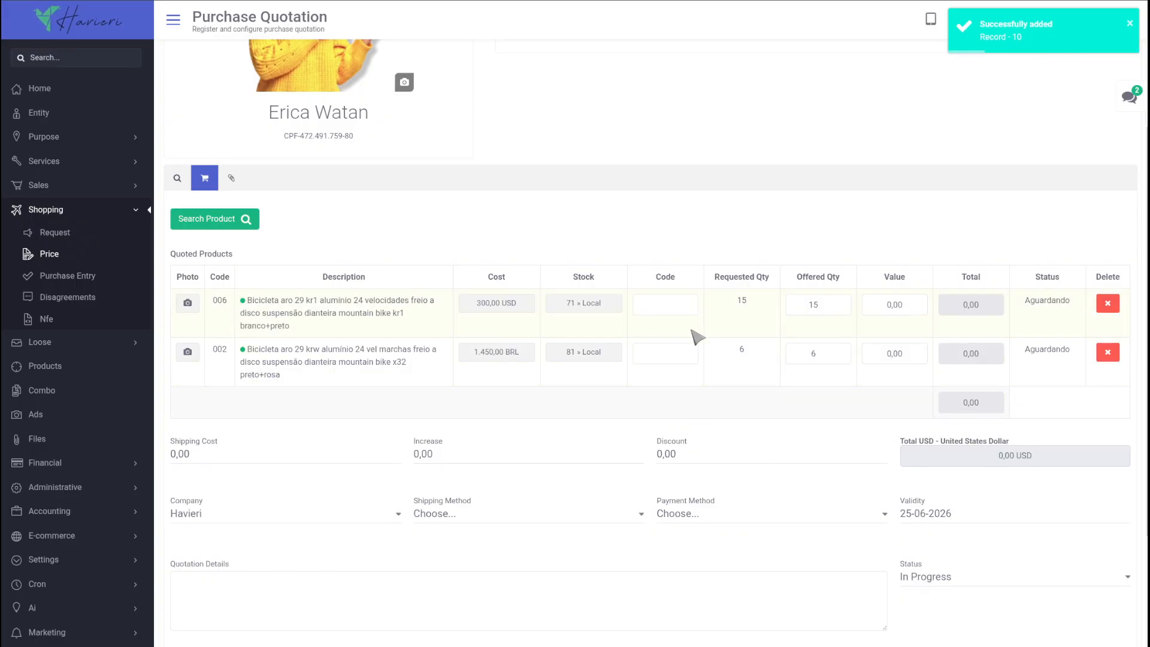
click(495, 304)
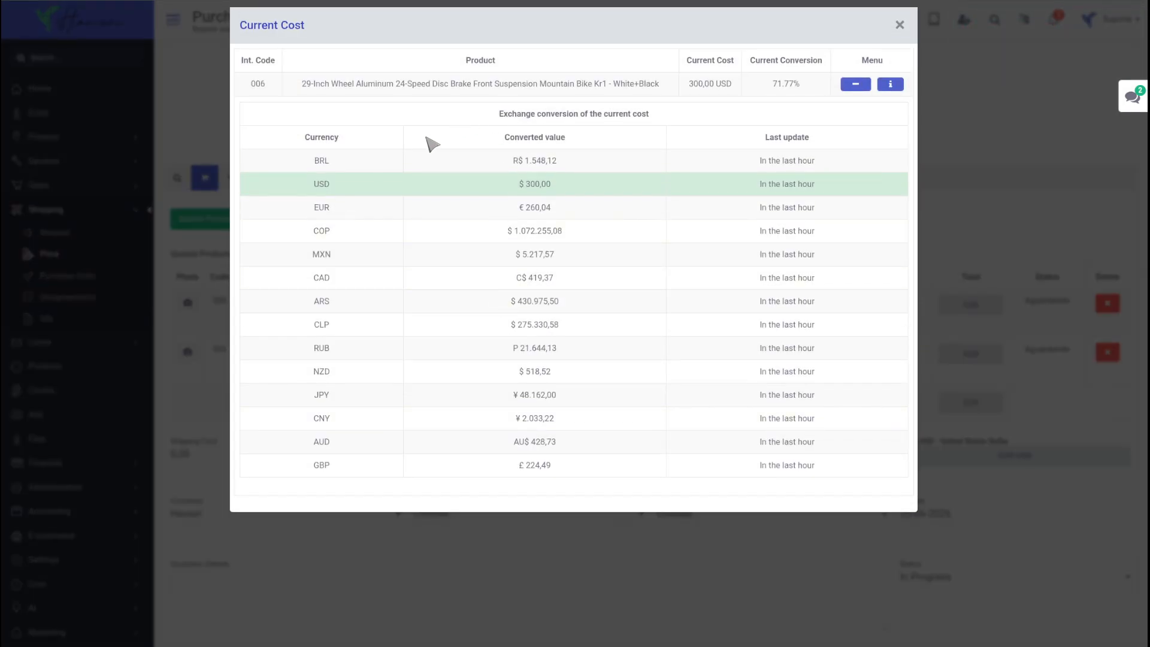
click(993, 160)
click(502, 352)
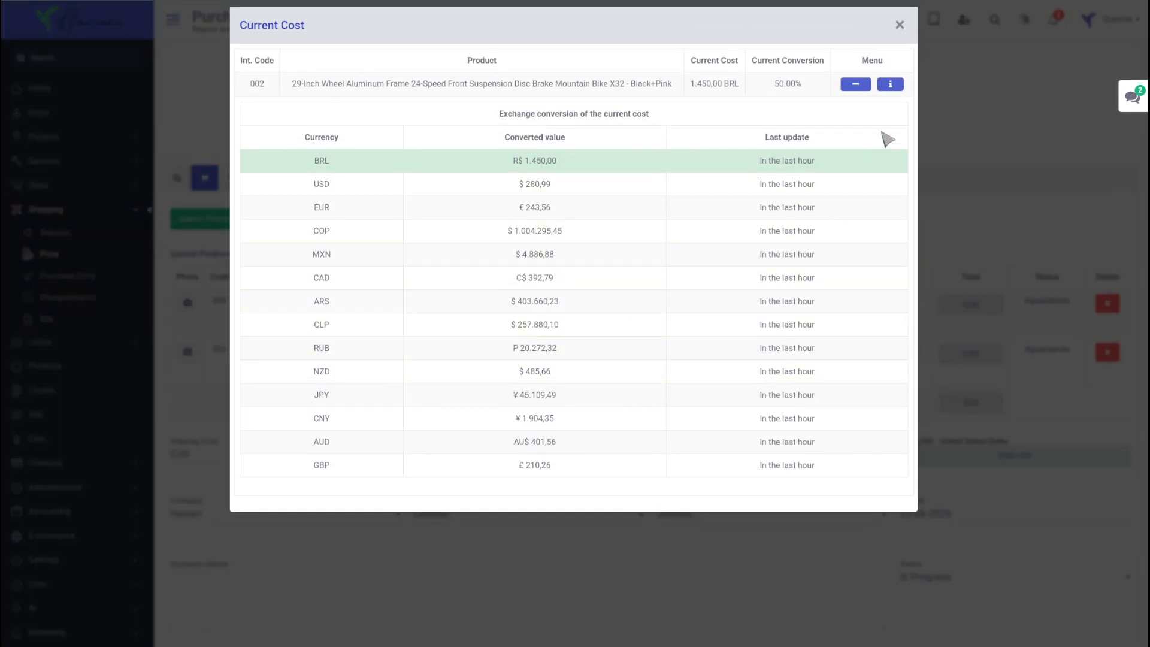
- Check the cost change records of product 002 and close the current cost details
click(892, 85)
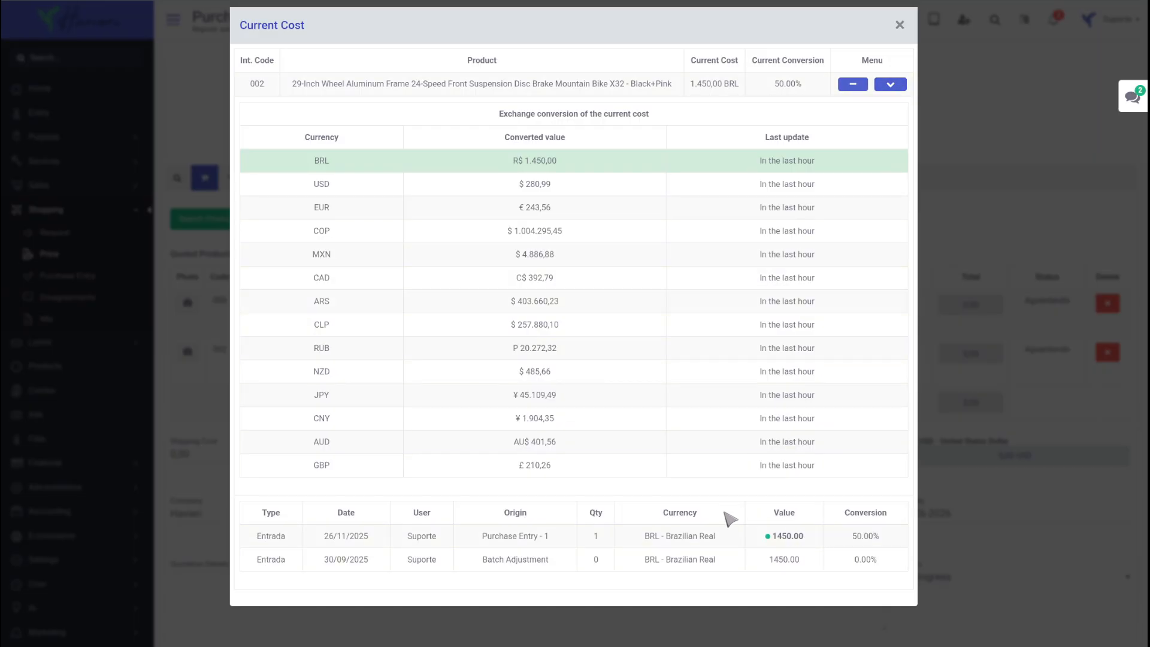
click(1005, 204)
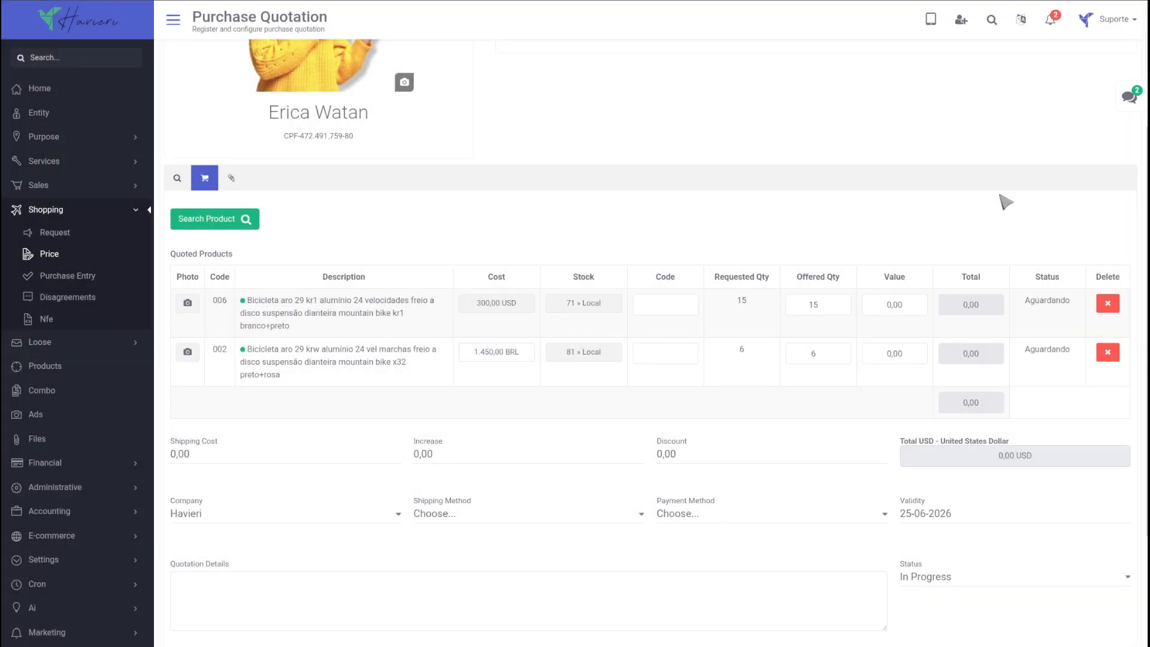
- Enter code 001 and a value of 310,00 for quoted product 006
click(661, 306)
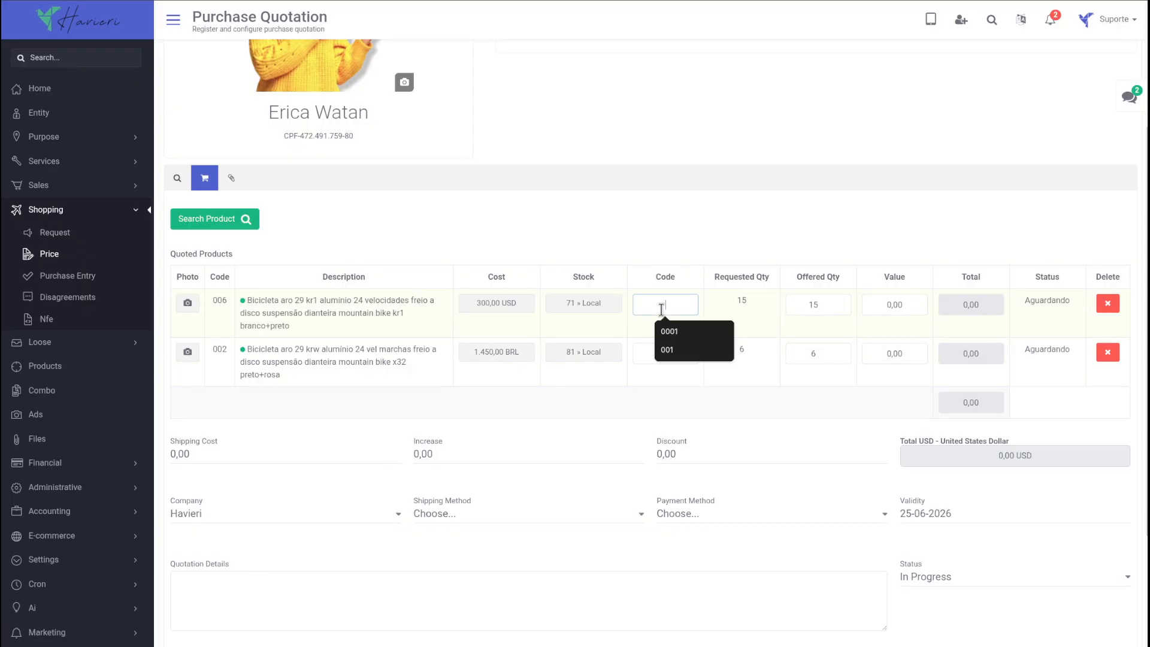
text(001)
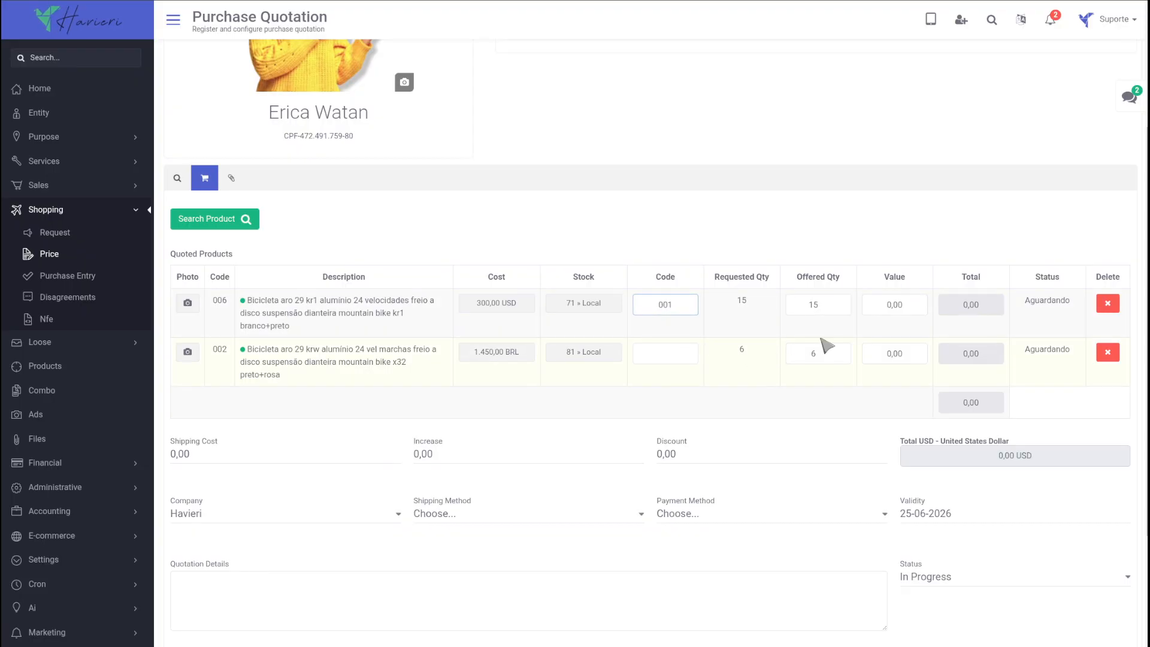
click(908, 302)
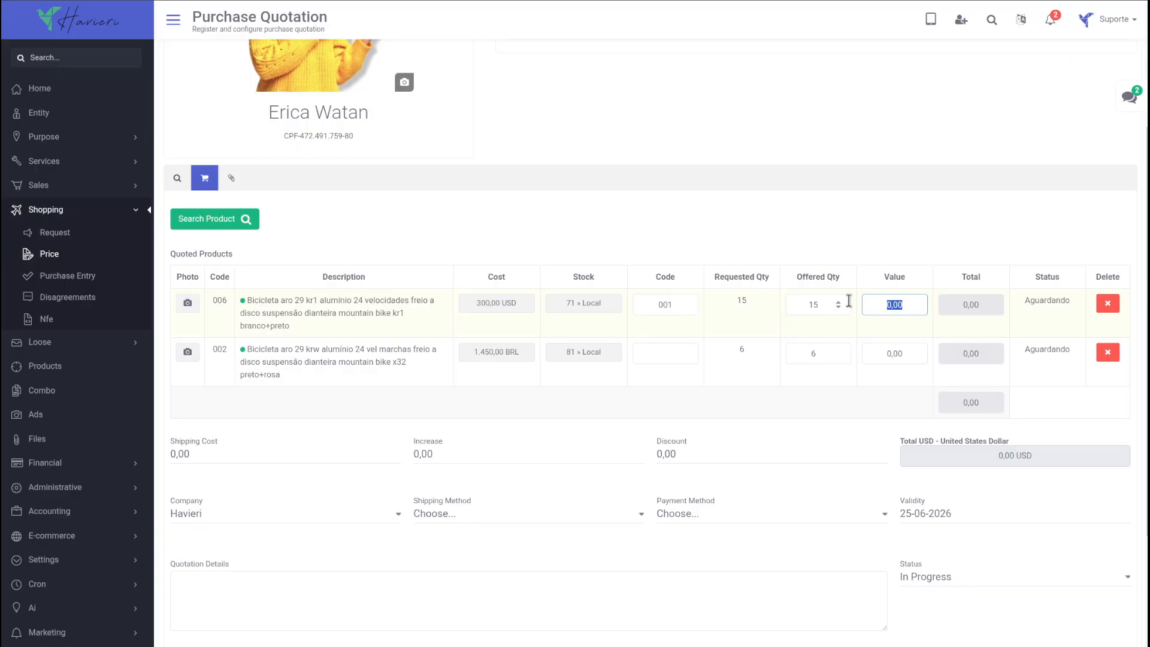
text(31000)
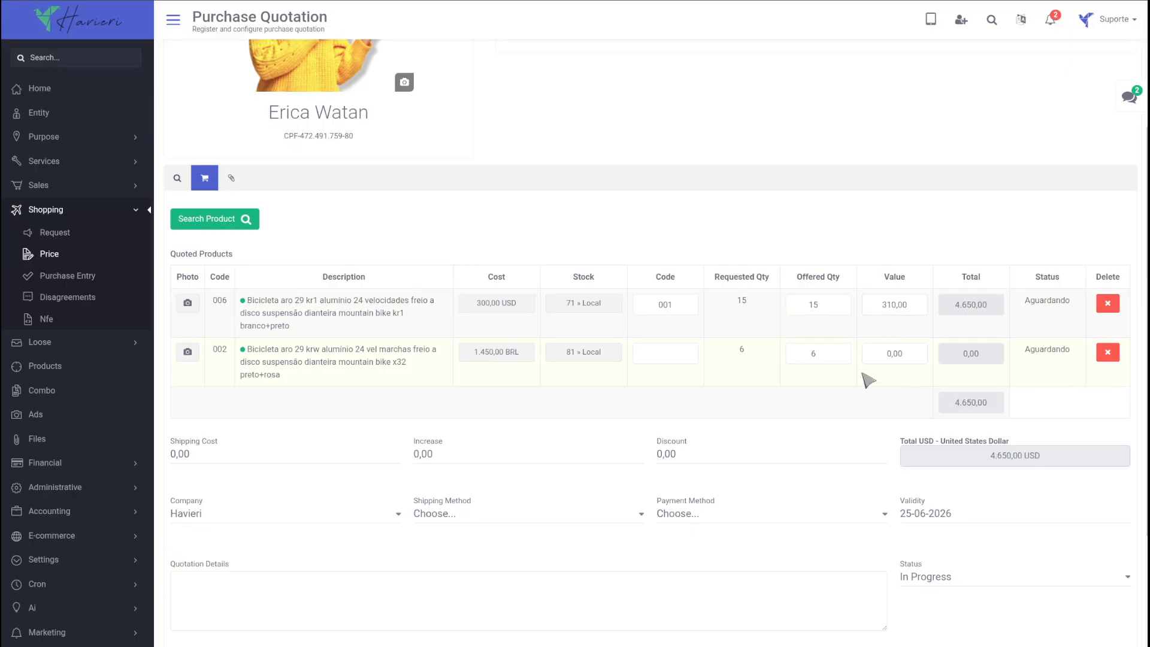
- Check the USD conversion of product 002's current cost
click(513, 354)
drag(333, 185, 286, 191)
drag(562, 185, 486, 190)
click(957, 211)
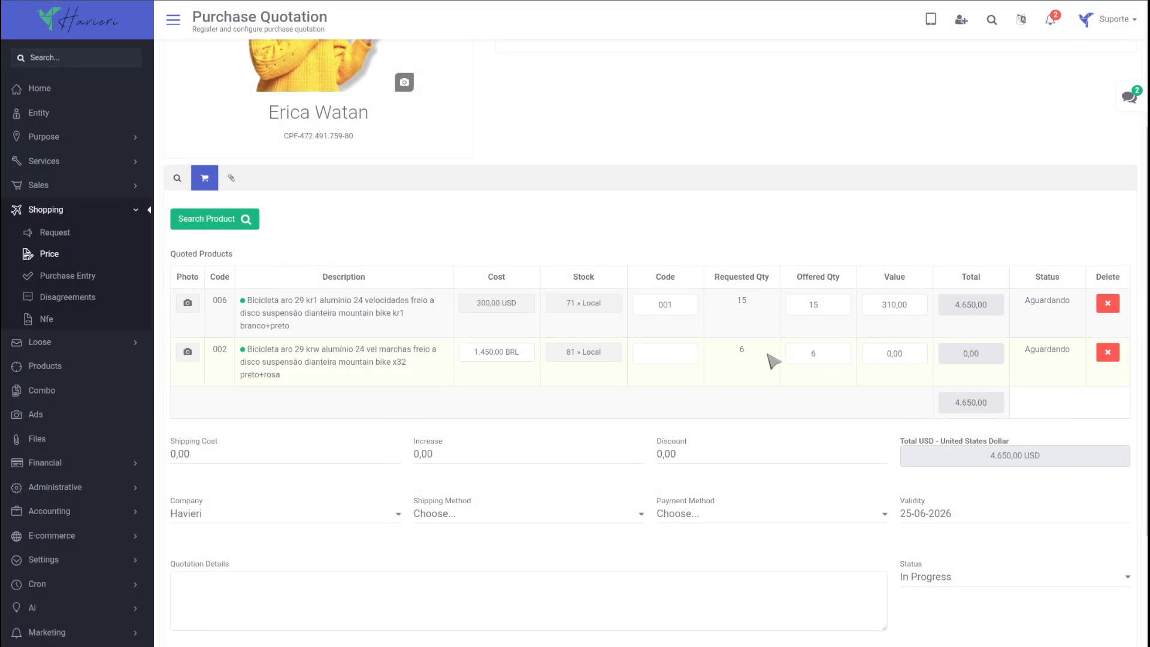
- Enter code 002 and a value of 280,00 for quoted product 002, and check the products' total
click(668, 356)
text(001)
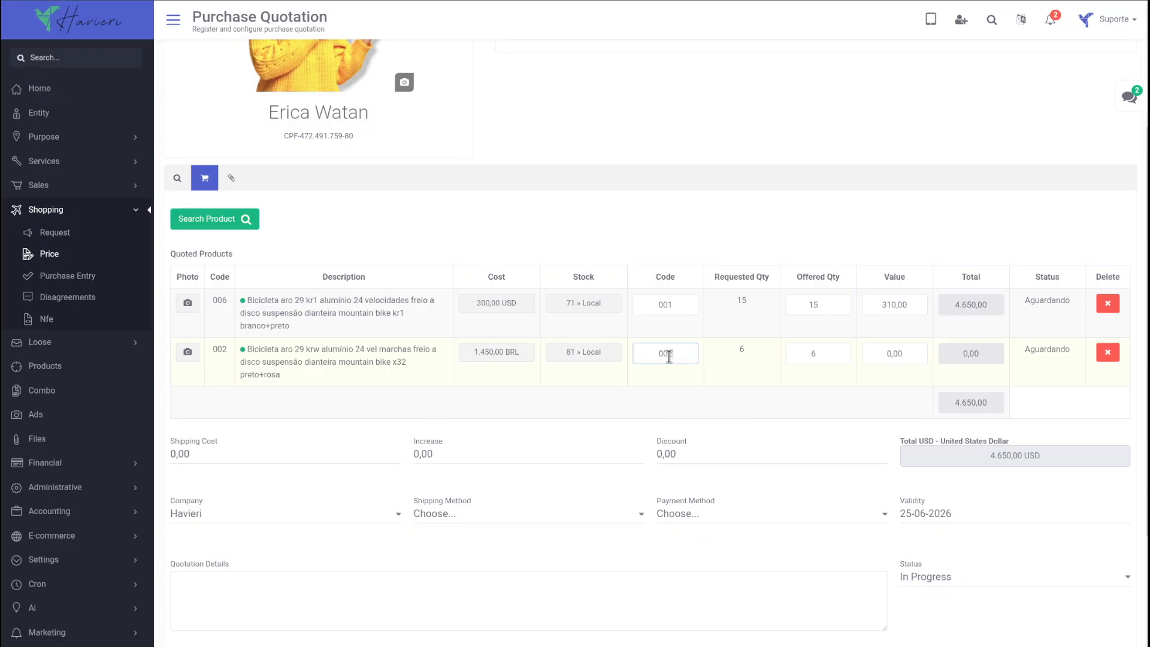
click(911, 358)
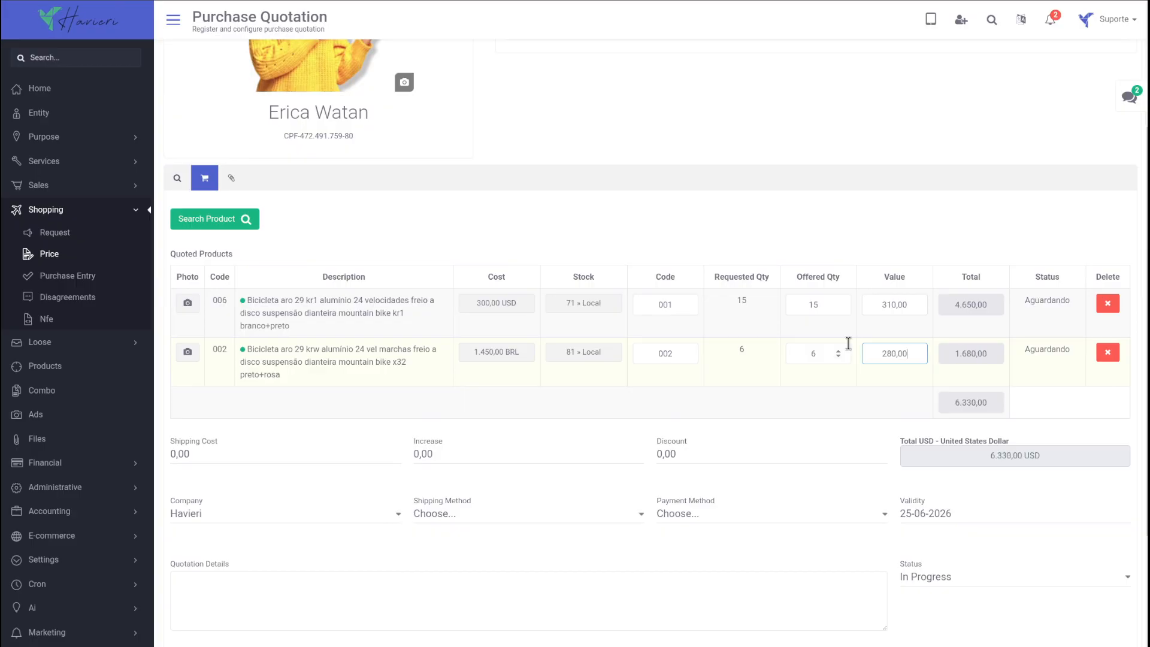
click(849, 377)
drag(985, 409, 941, 412)
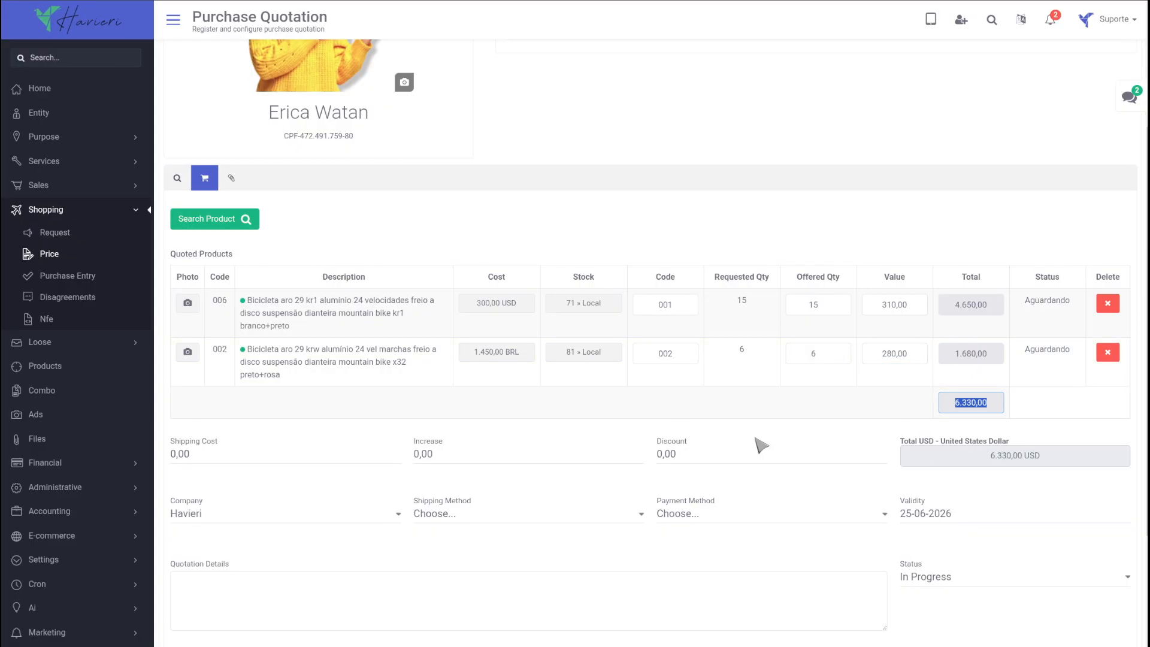
- Browse the photos of quoted products 006 and 002
scroll(505, 447, down, 1)
click(186, 243)
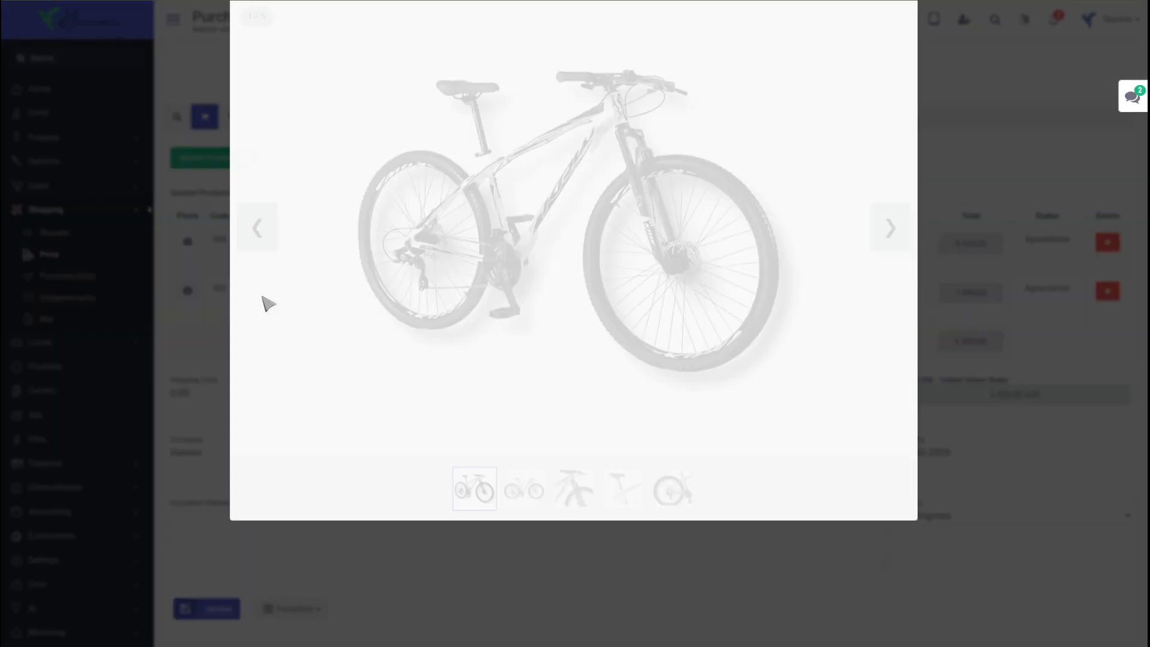
click(894, 279)
click(894, 279)
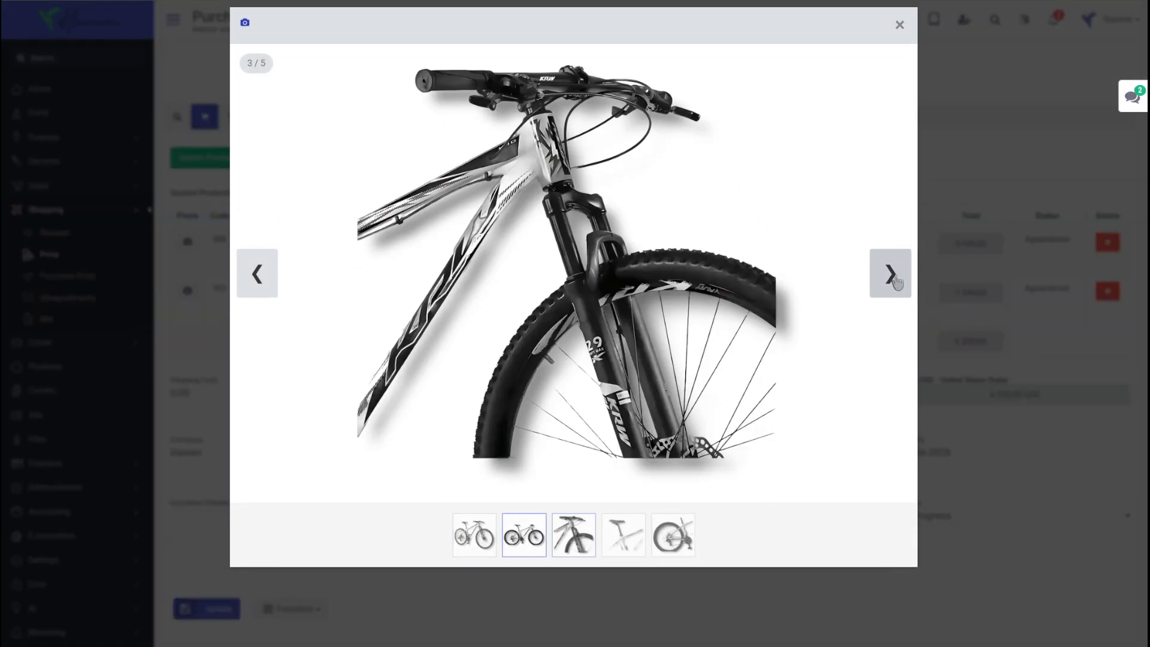
click(913, 244)
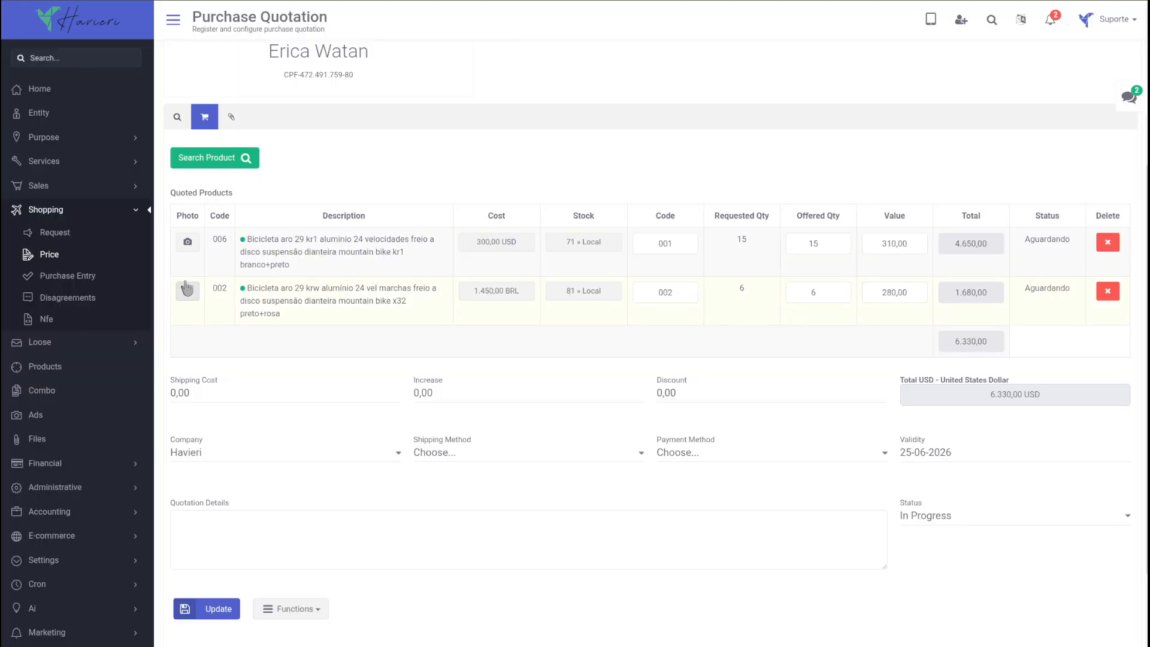
click(187, 291)
click(885, 284)
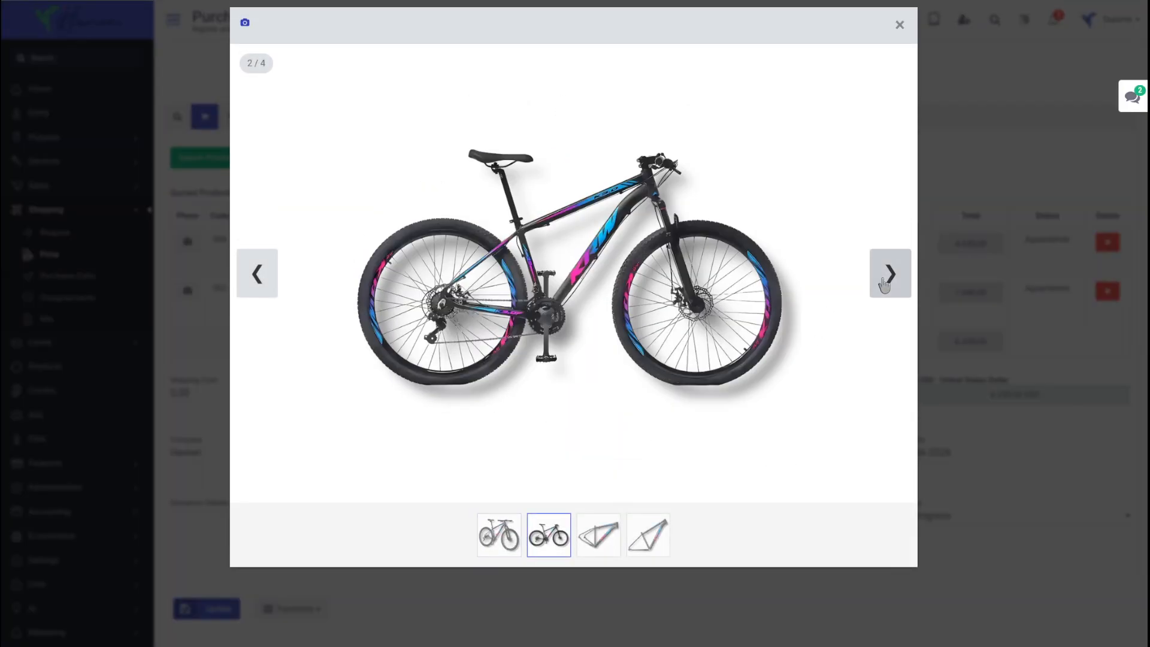
click(884, 284)
click(930, 167)
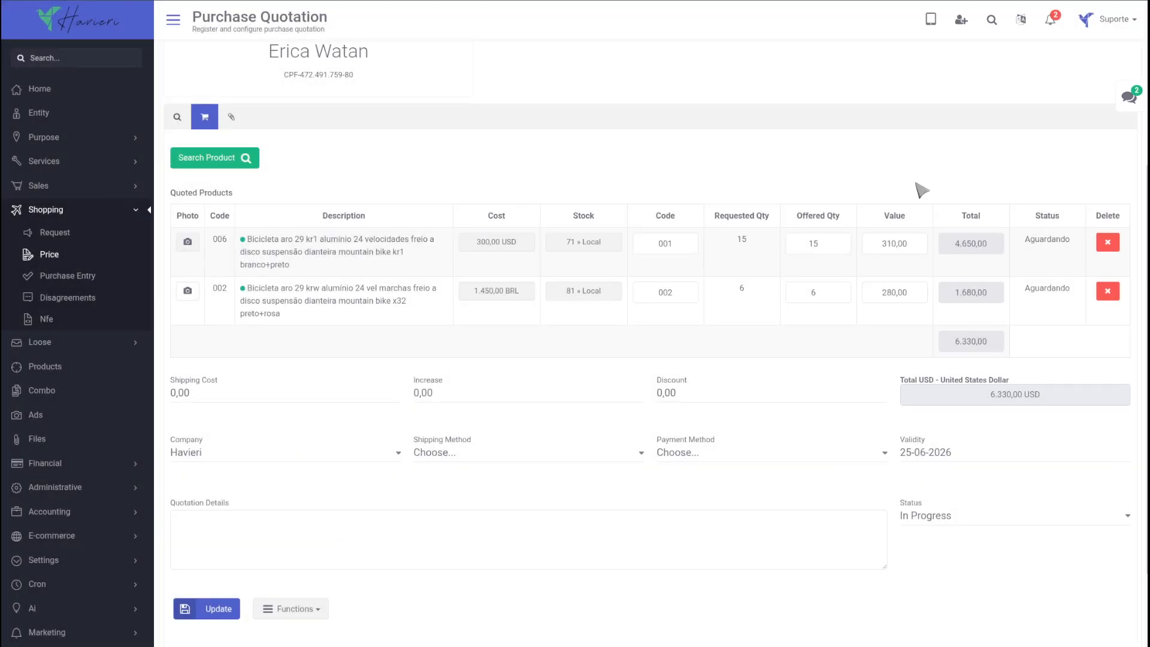
- Review the stock balance of product 002 and its history of quotations, movement and adjustments
click(601, 296)
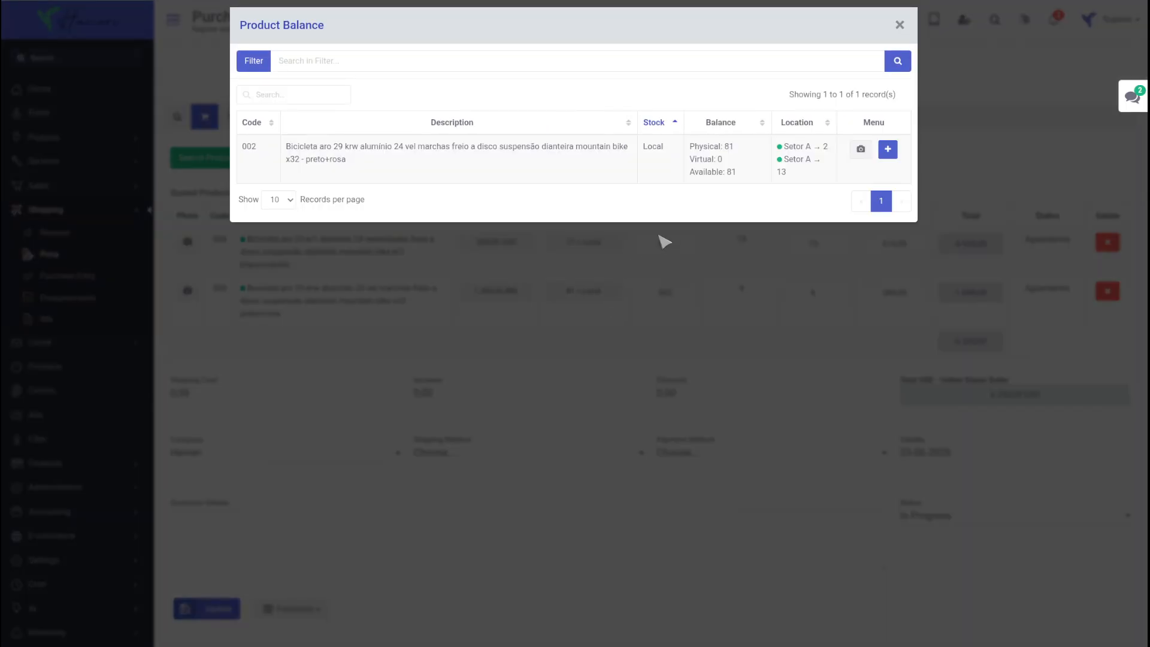
click(887, 151)
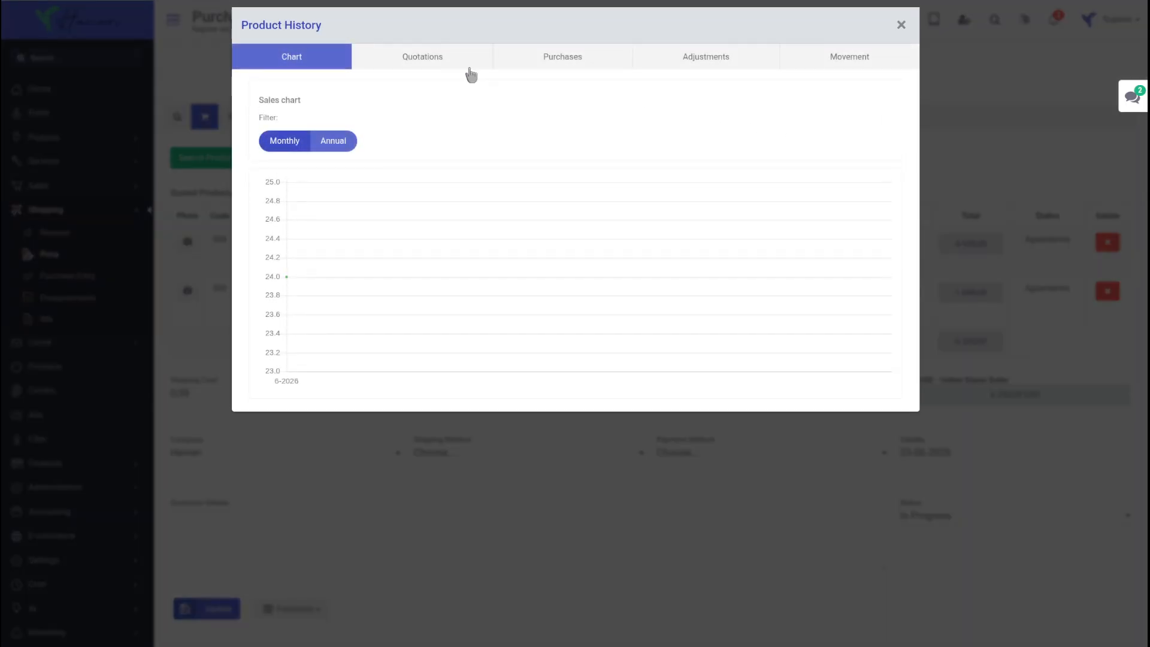
click(488, 60)
click(871, 55)
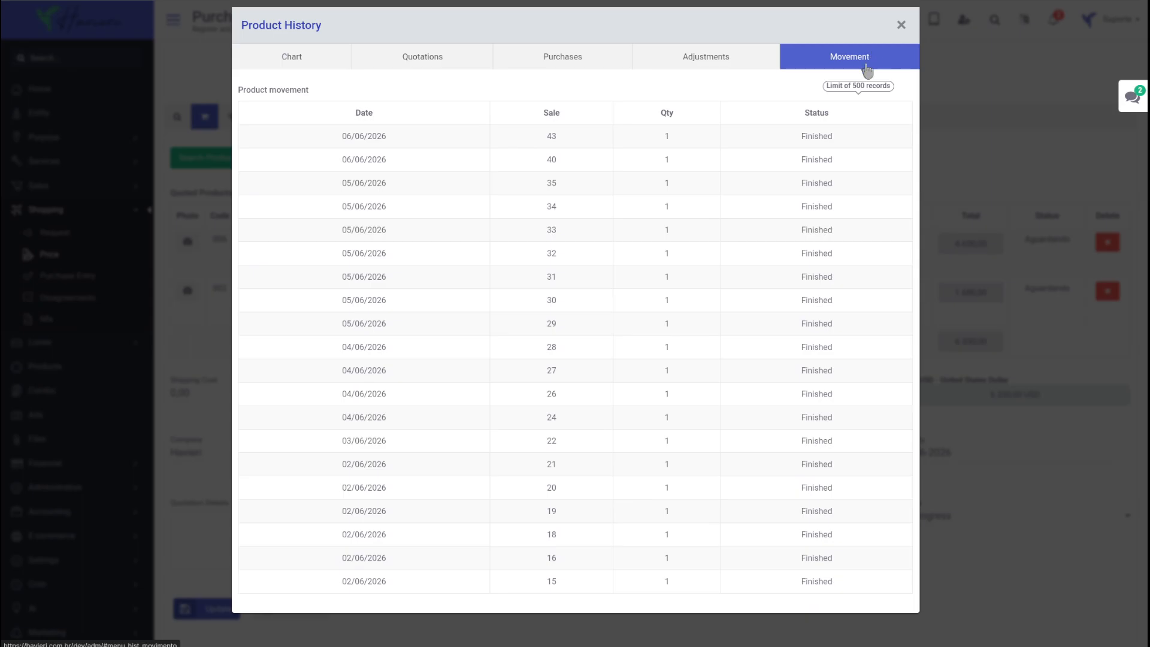
click(737, 62)
click(927, 108)
- Review the stock balance of product 006 with its sales chart and movement history
click(596, 254)
click(590, 246)
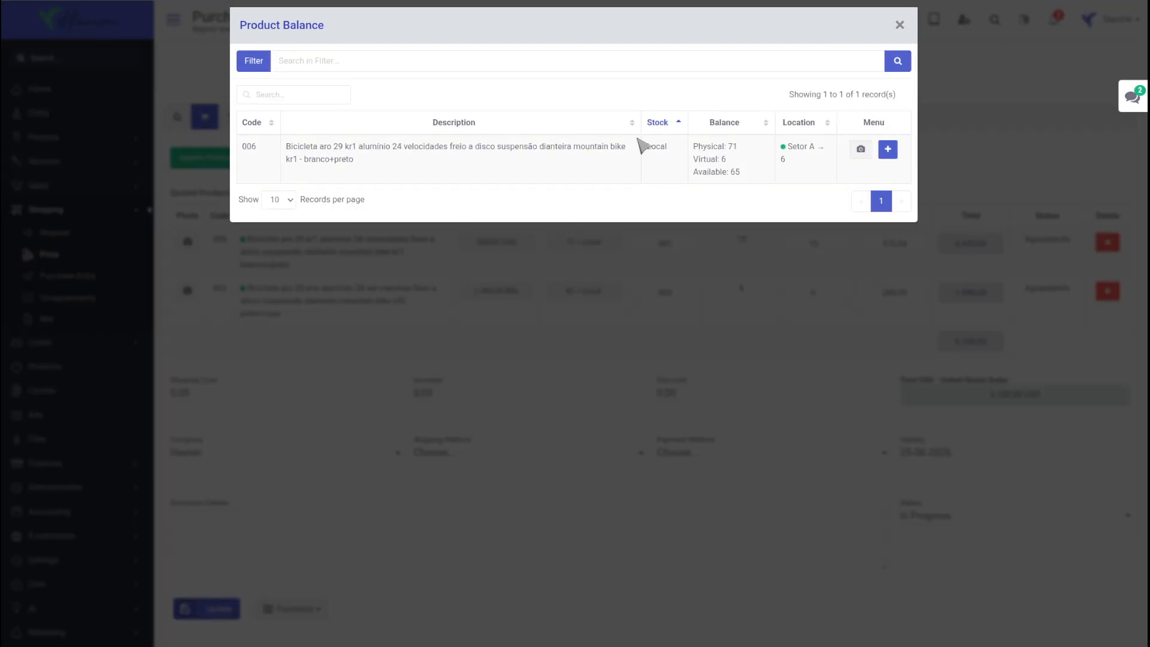
click(888, 148)
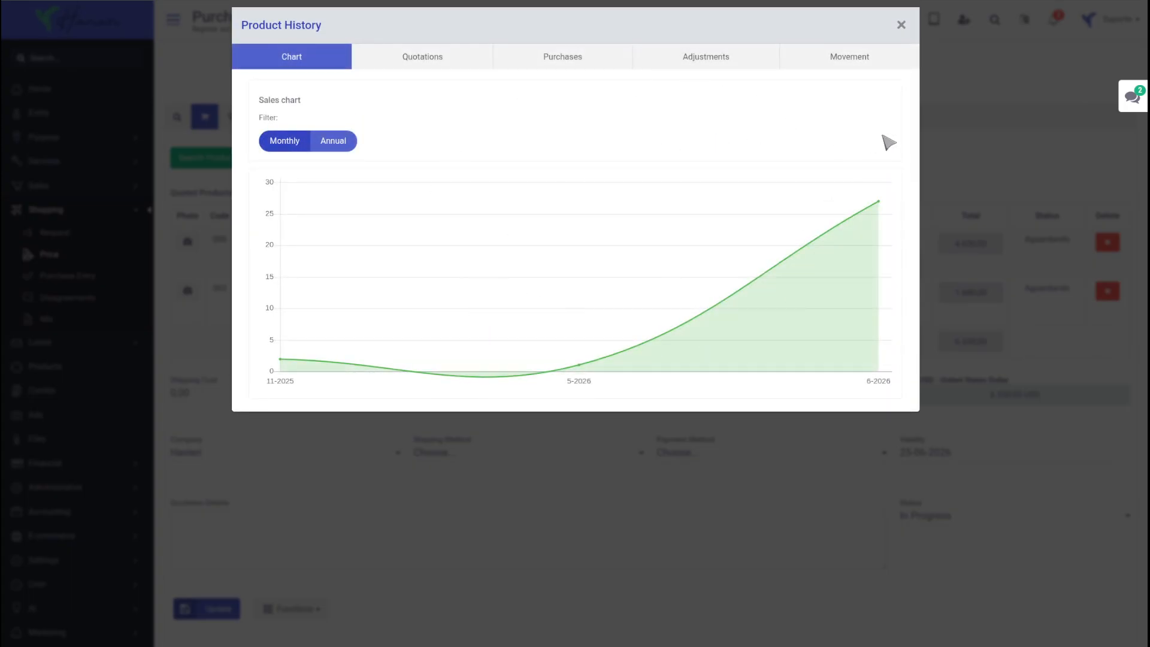
click(842, 66)
click(983, 161)
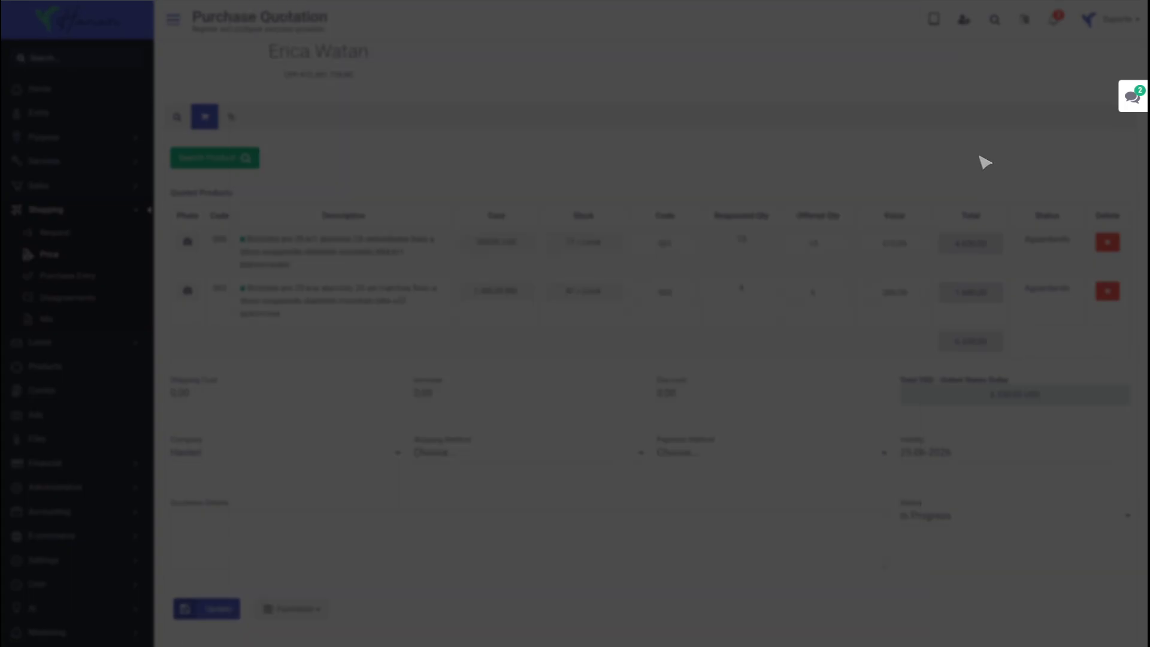
click(647, 354)
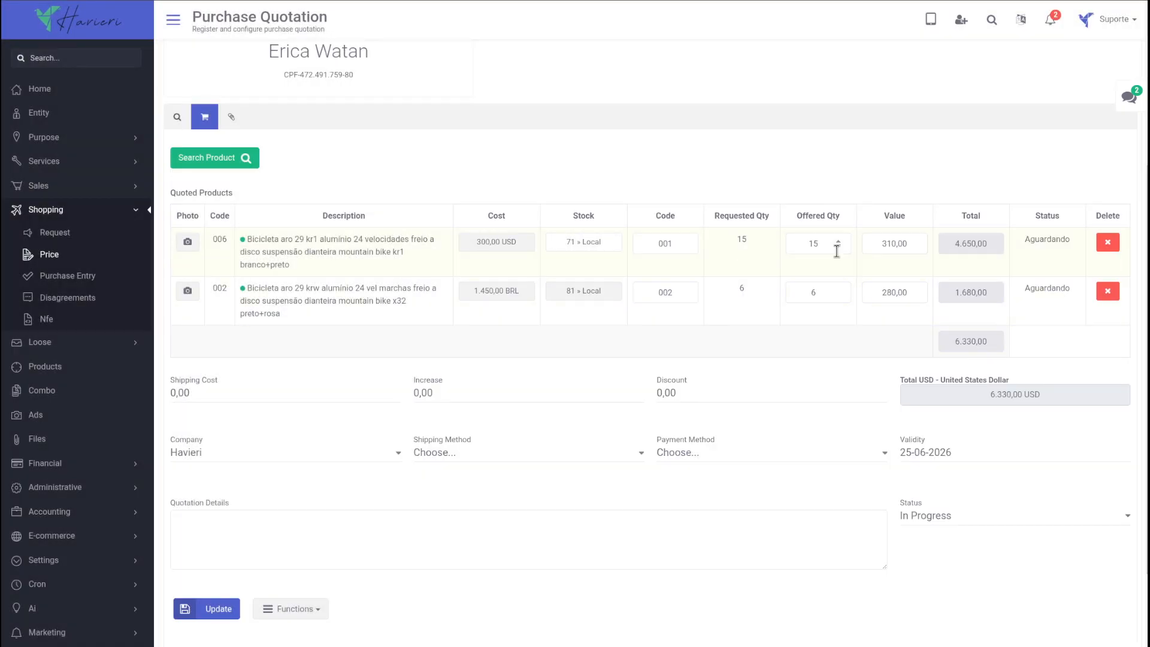
- Set the offered quantity of product 006 to 17 and try to save the quotation
click(839, 242)
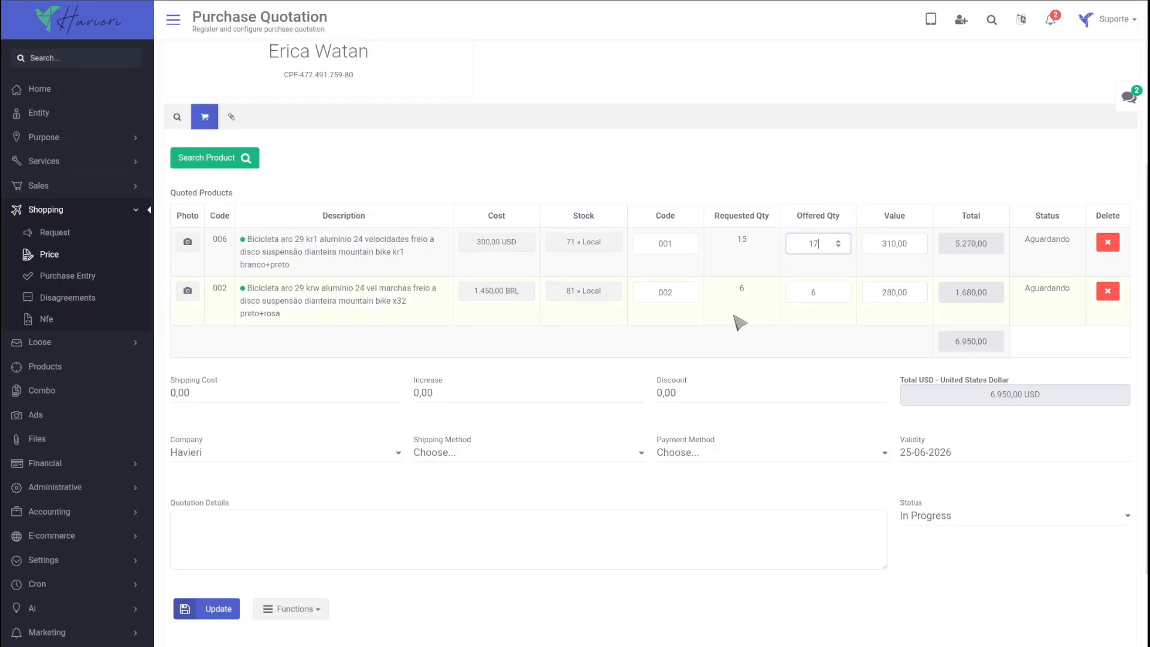
scroll(742, 322, down, 2)
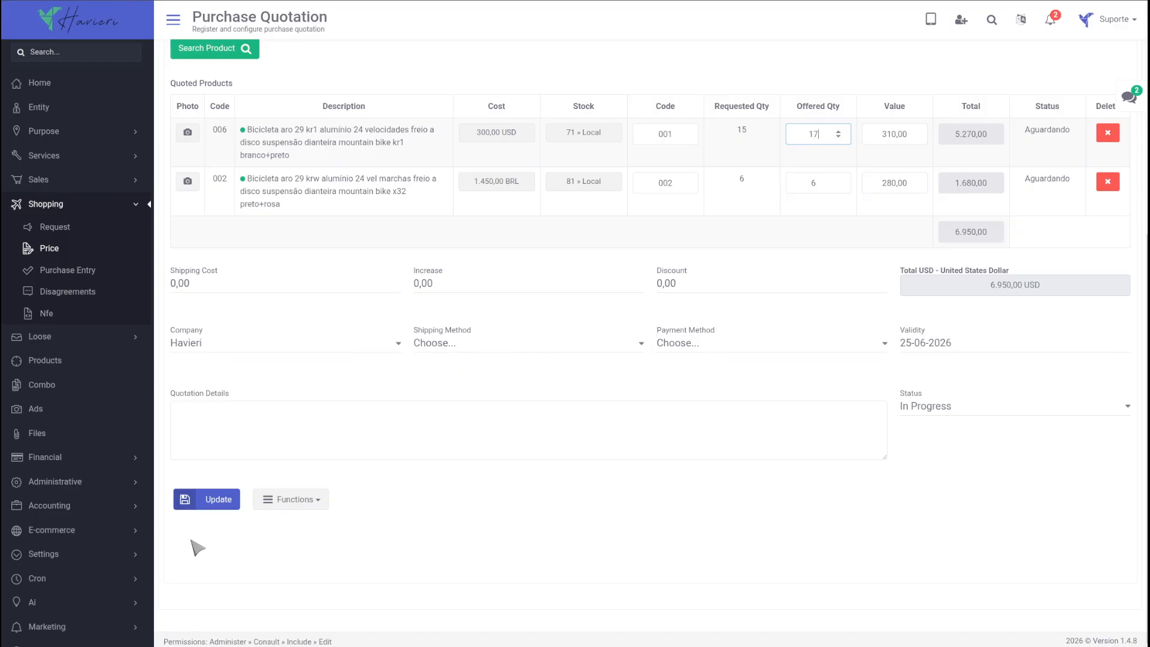
click(207, 499)
drag(726, 285, 577, 286)
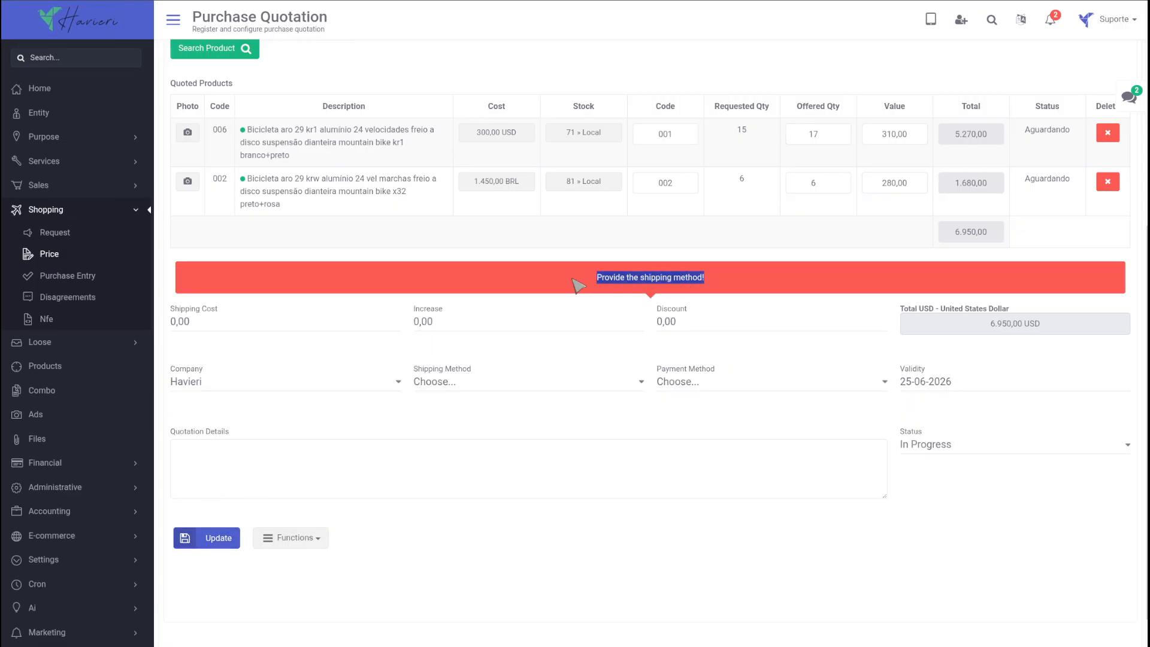
- Choose Mail as the shipping method and Anticipated as the payment method
click(470, 382)
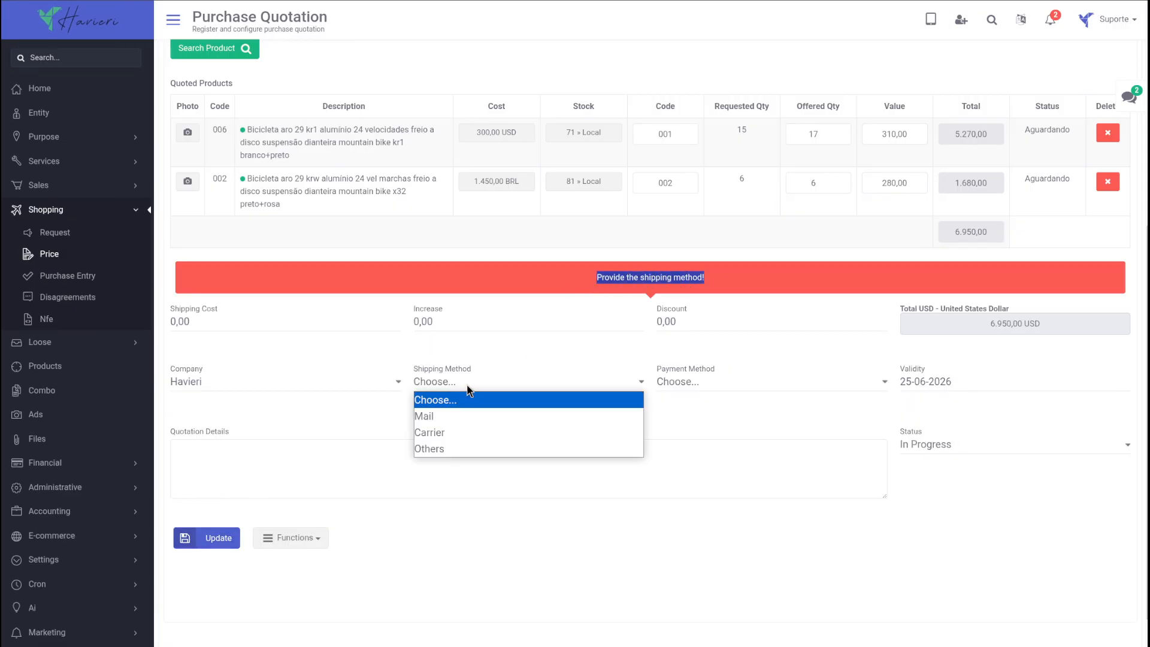
click(462, 418)
click(687, 382)
click(706, 405)
click(710, 382)
click(712, 415)
- Set the quotation's validity to 26-06-2026, enter "ok" as the quotation details and save the update
click(971, 387)
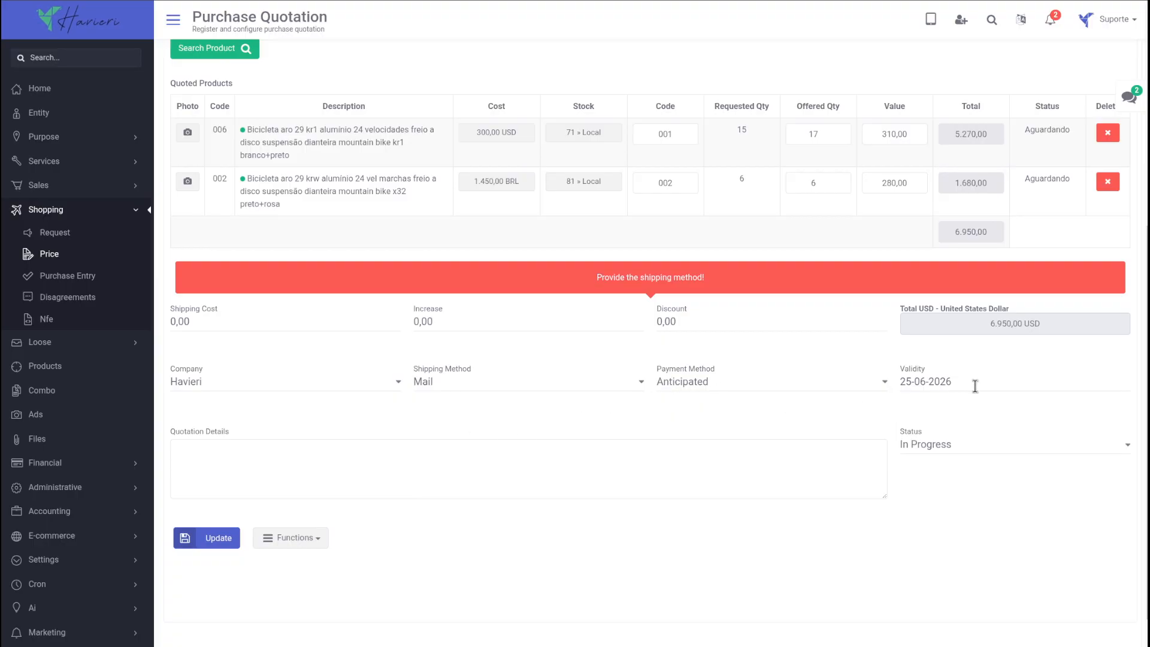
click(1016, 327)
click(957, 445)
click(219, 488)
click(216, 470)
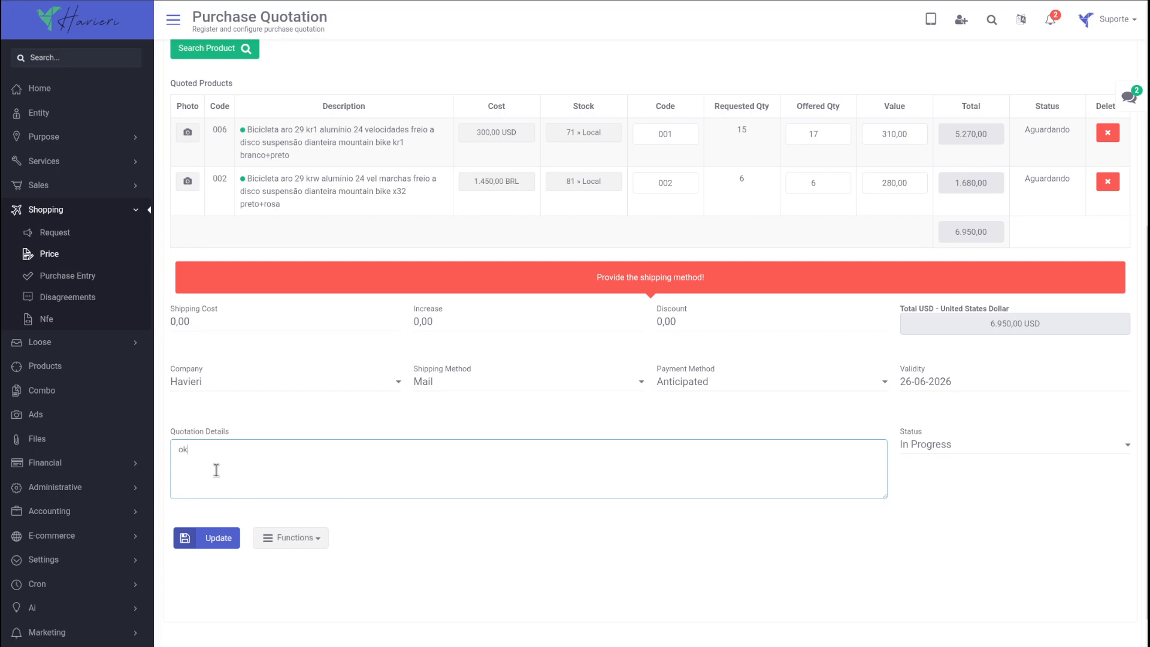
click(217, 541)
- Review the quotation e-mail through to its totals and send it to the preset recipient
click(298, 500)
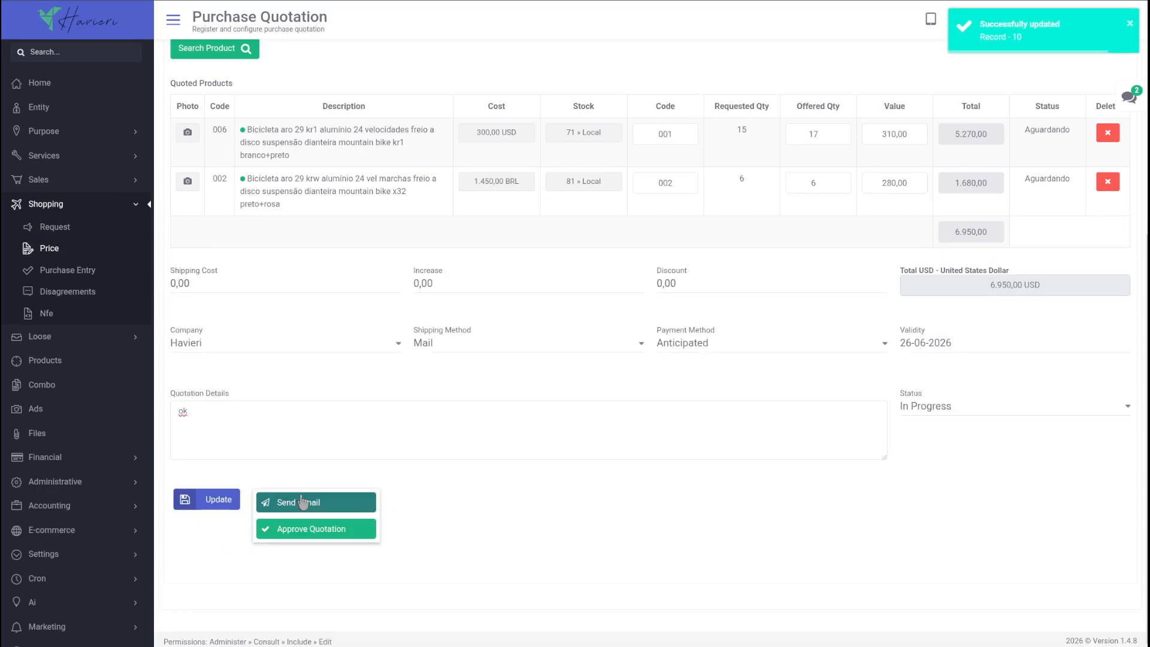
click(310, 503)
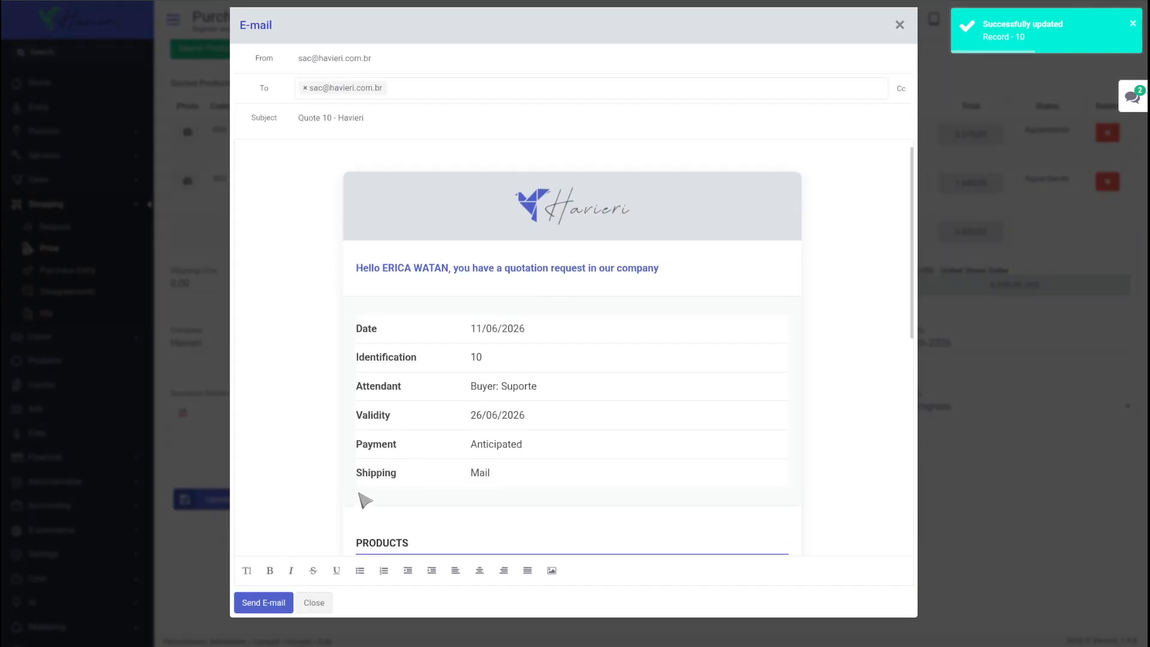
scroll(631, 365, down, 7)
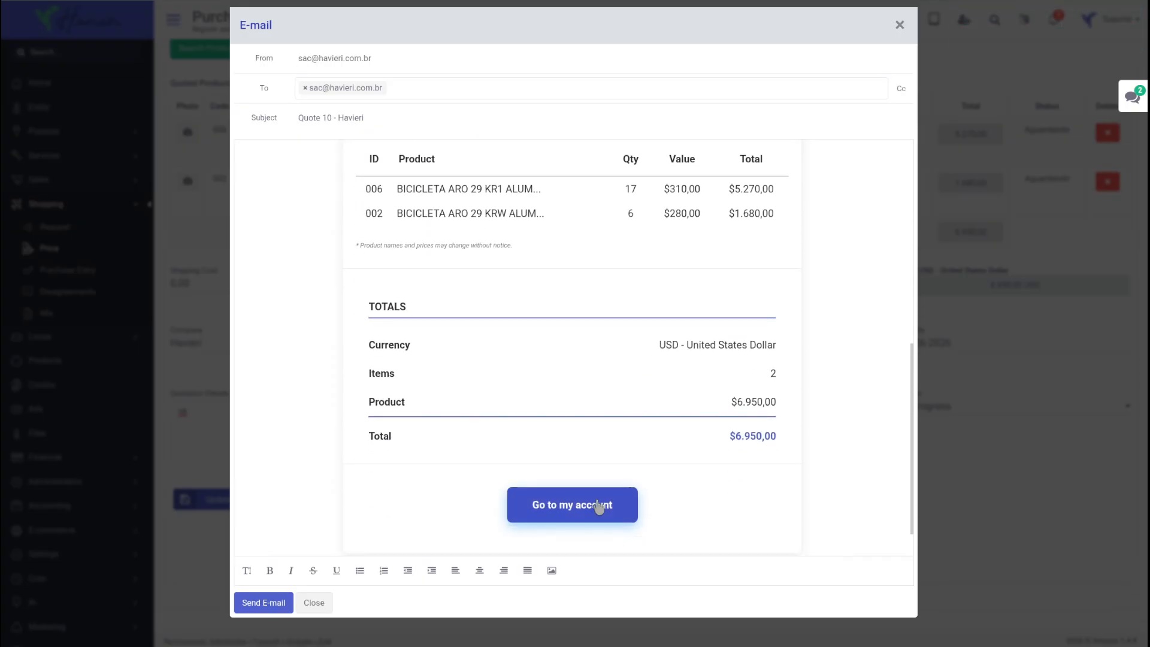
click(284, 601)
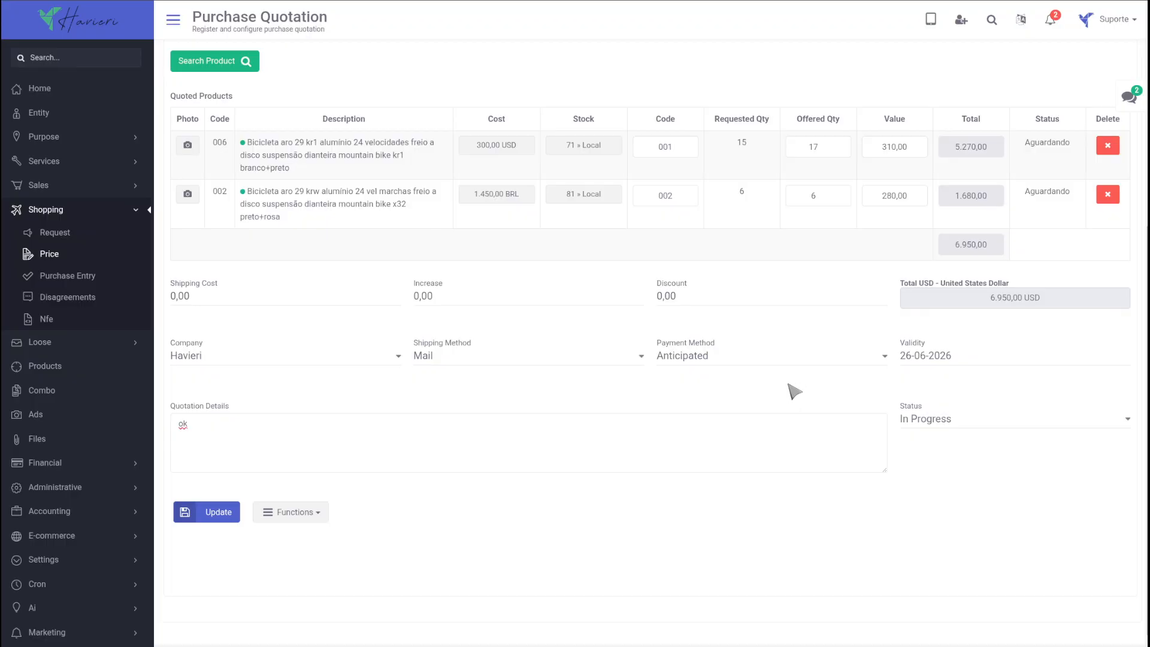
- Approve the quotation and open the purchase entry list
click(314, 513)
click(314, 513)
click(295, 511)
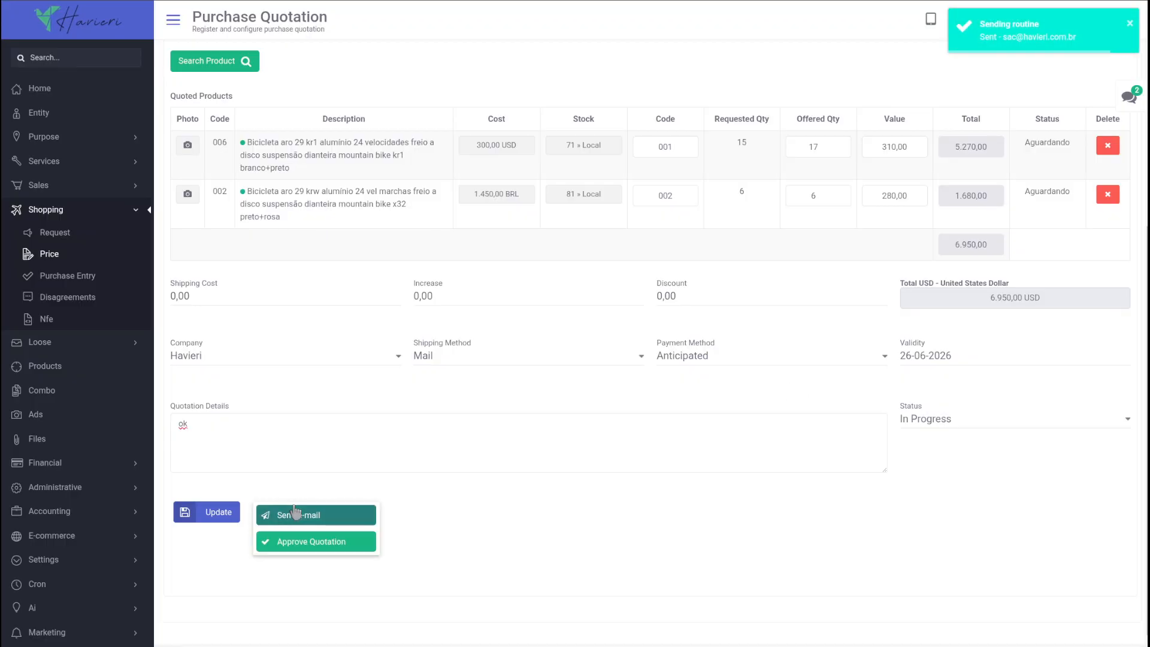
click(314, 542)
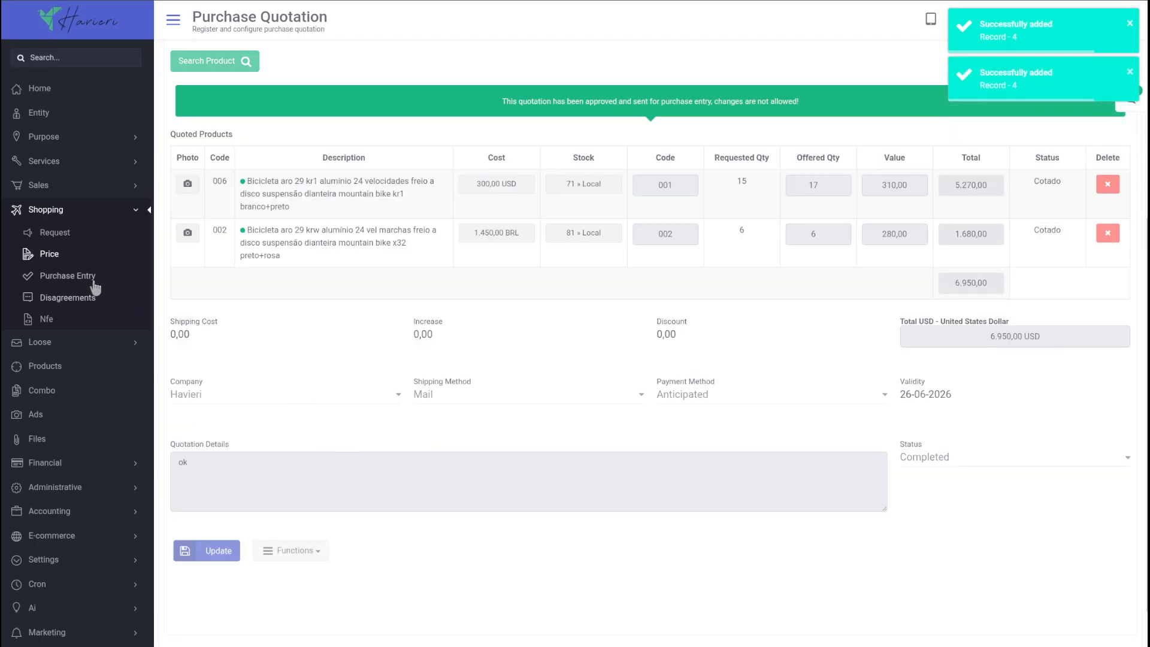
click(77, 278)
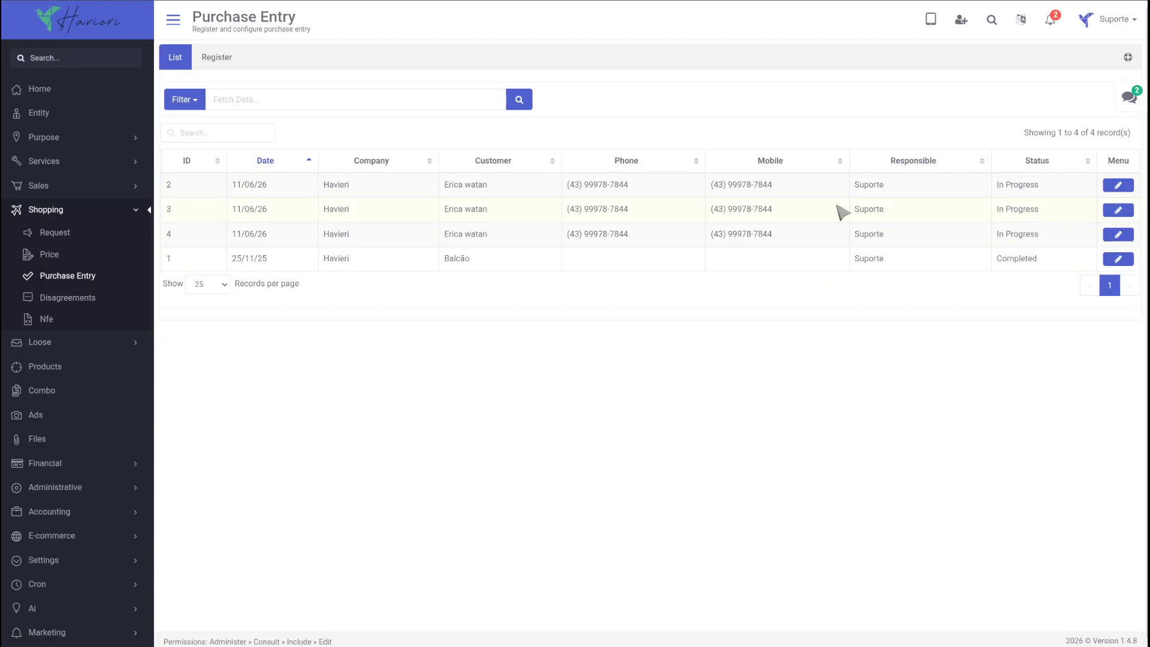
- Examine the first and third purchase entries in the list, checking the third entry's products, purchase terms and available functions
click(1130, 186)
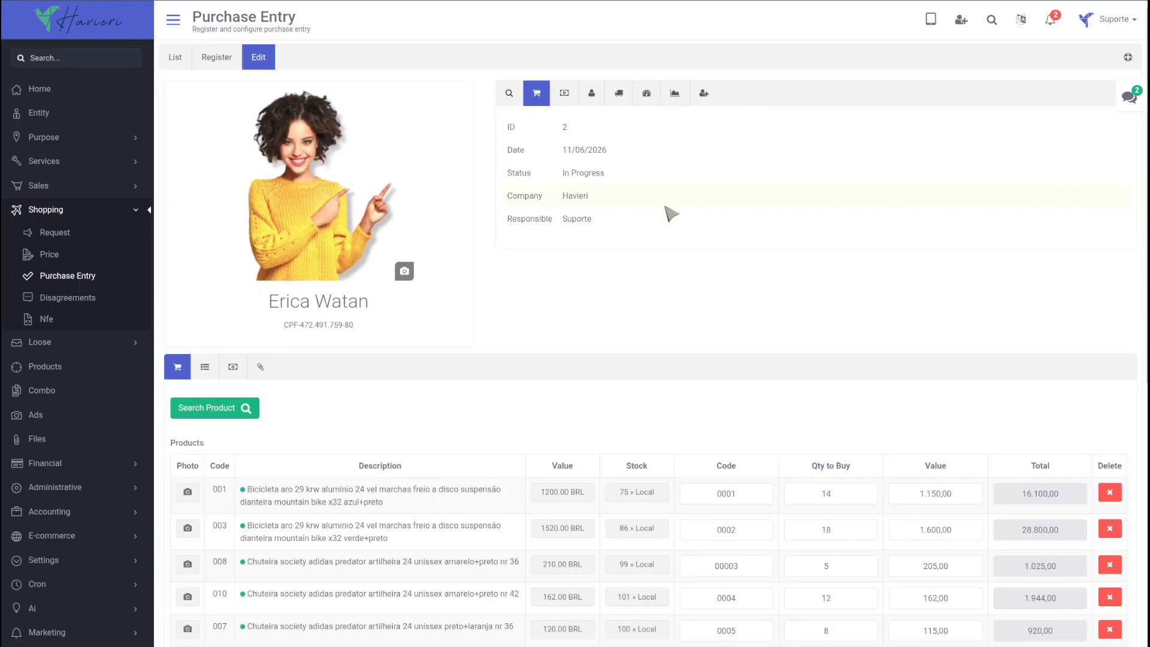
click(180, 60)
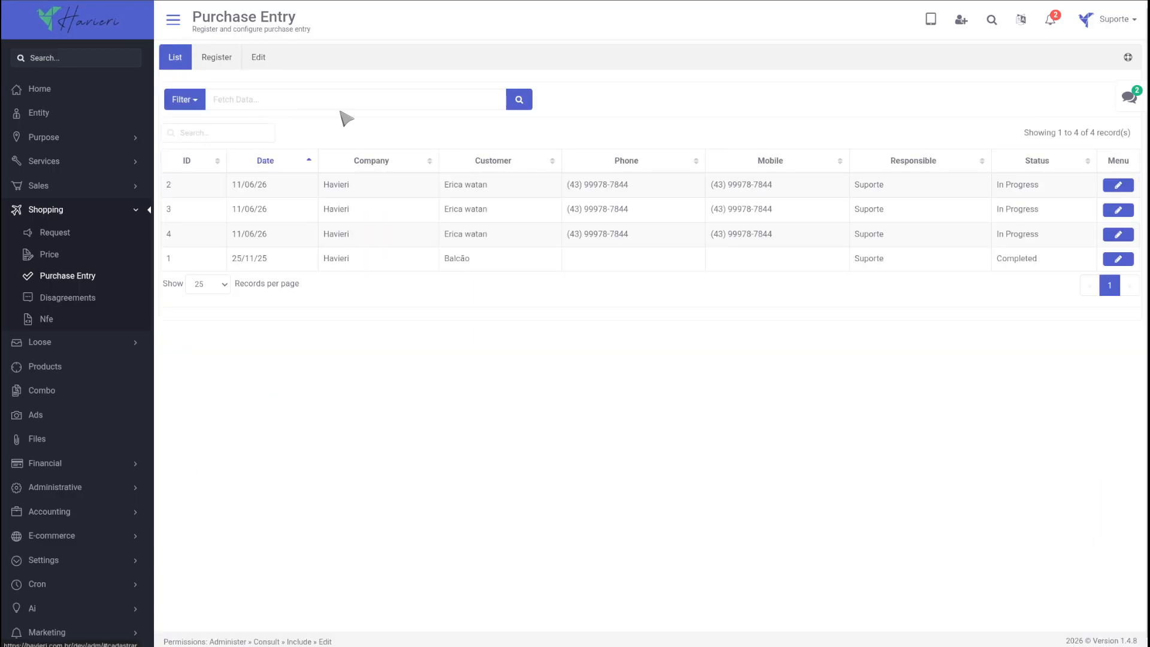
click(1118, 234)
drag(414, 504, 303, 496)
drag(422, 539, 343, 534)
scroll(639, 502, down, 5)
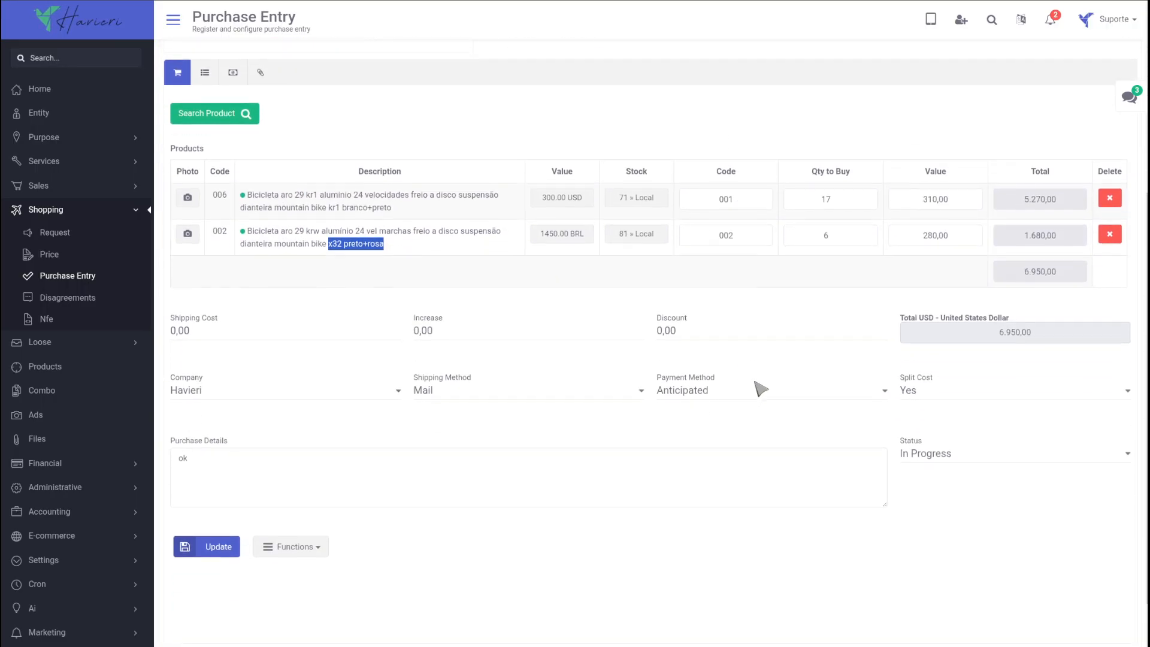
click(297, 536)
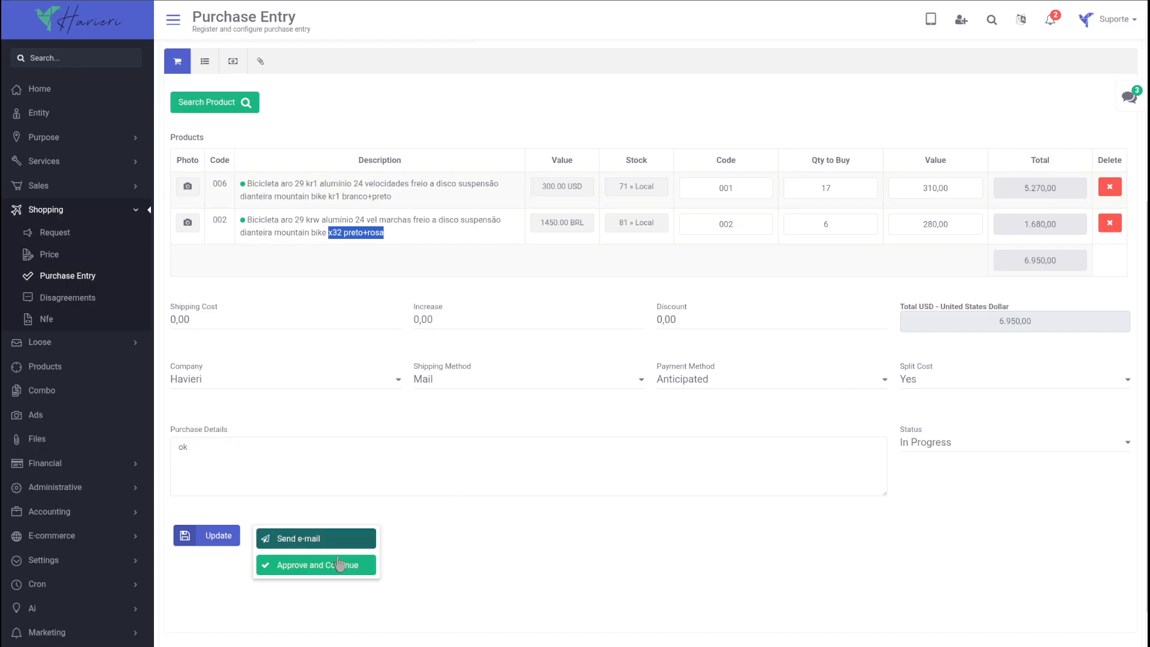
scroll(473, 374, up, 5)
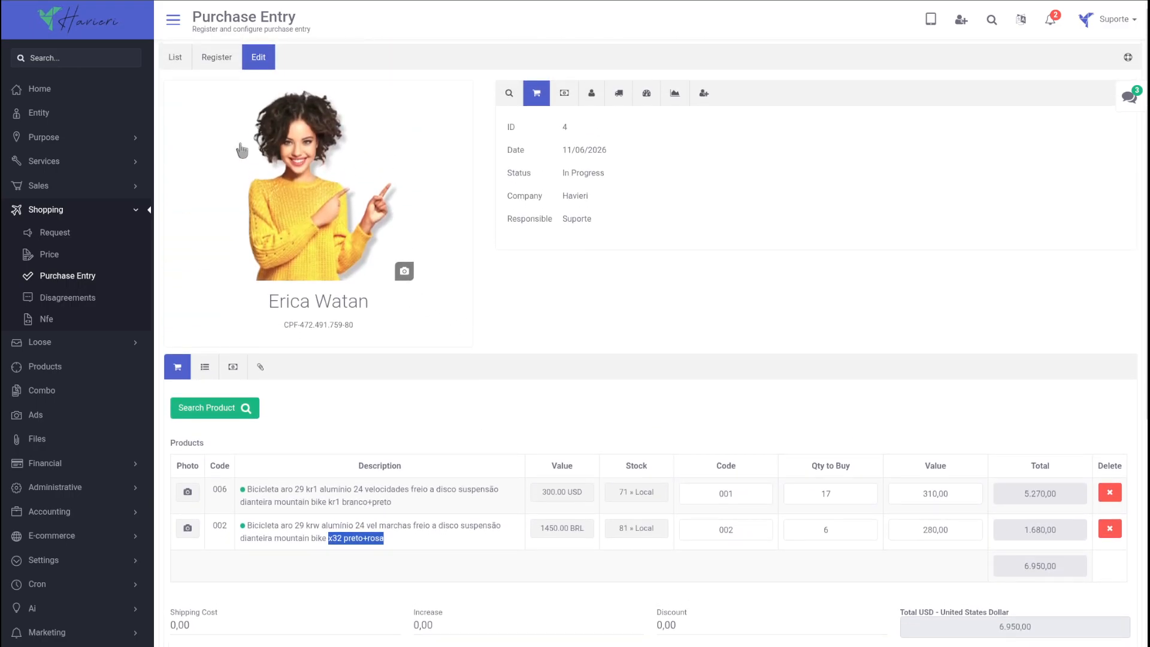
- Open the second quotation in the purchase quotation list and add one unit each of products 005, 004 and 002
click(43, 255)
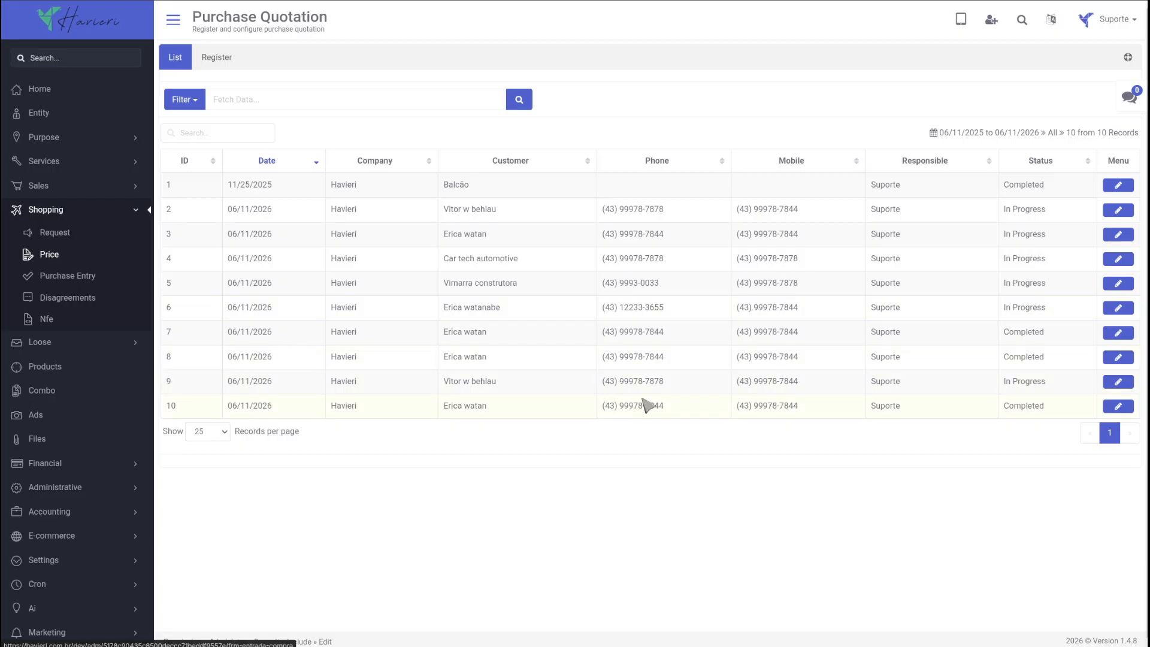
click(1117, 210)
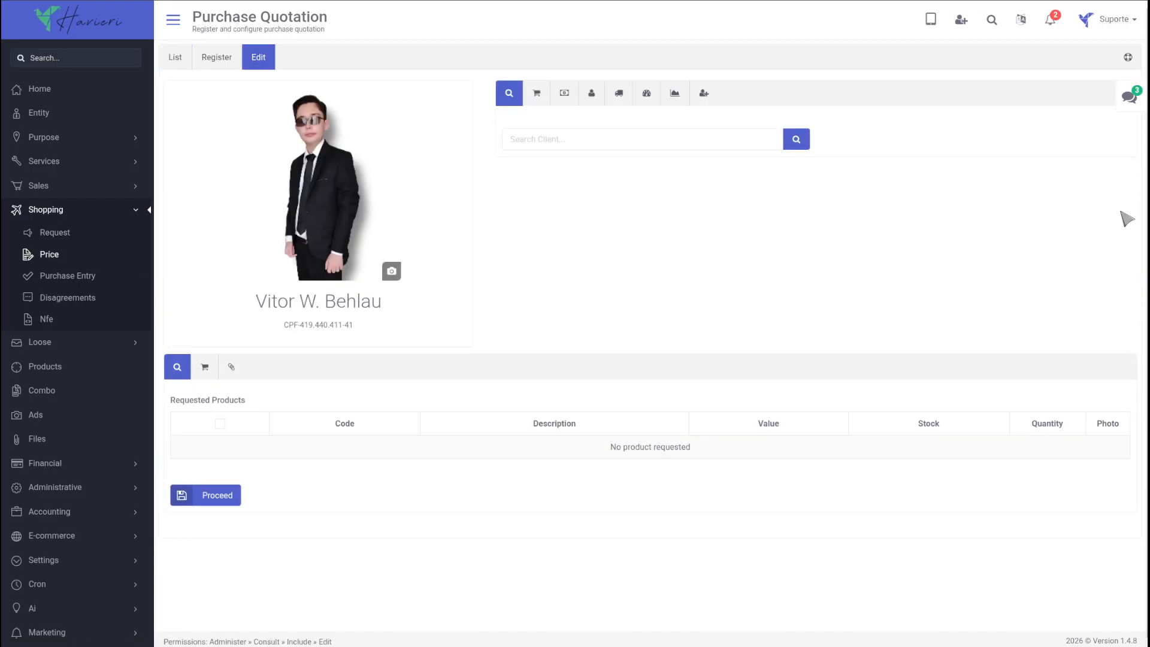
click(197, 376)
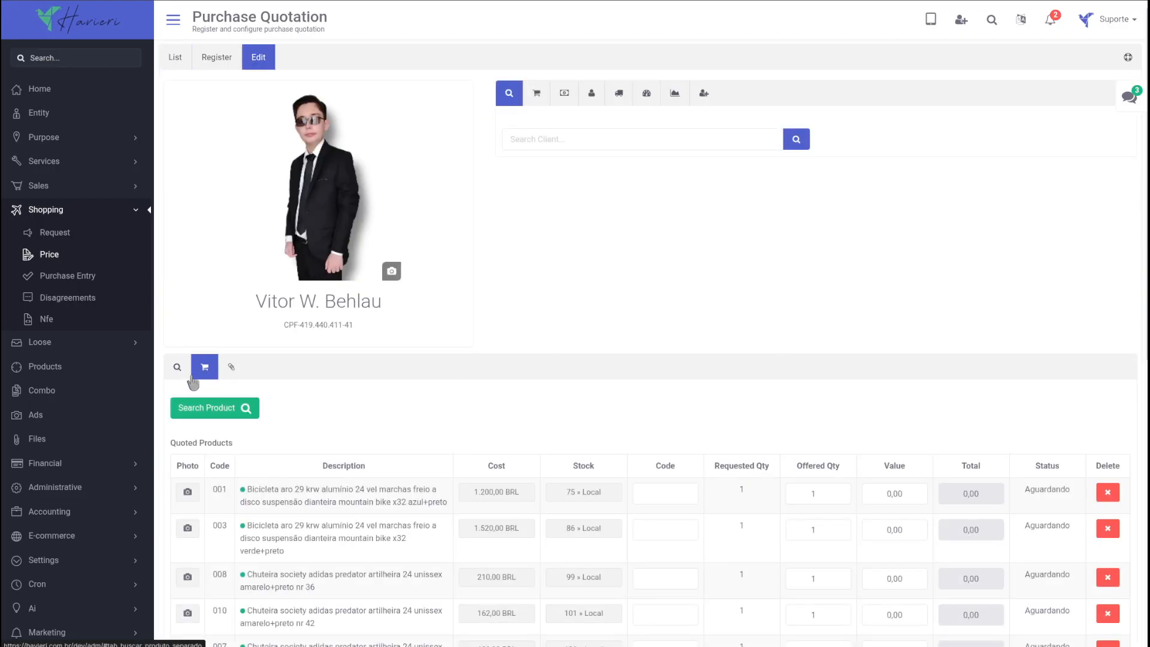
click(250, 410)
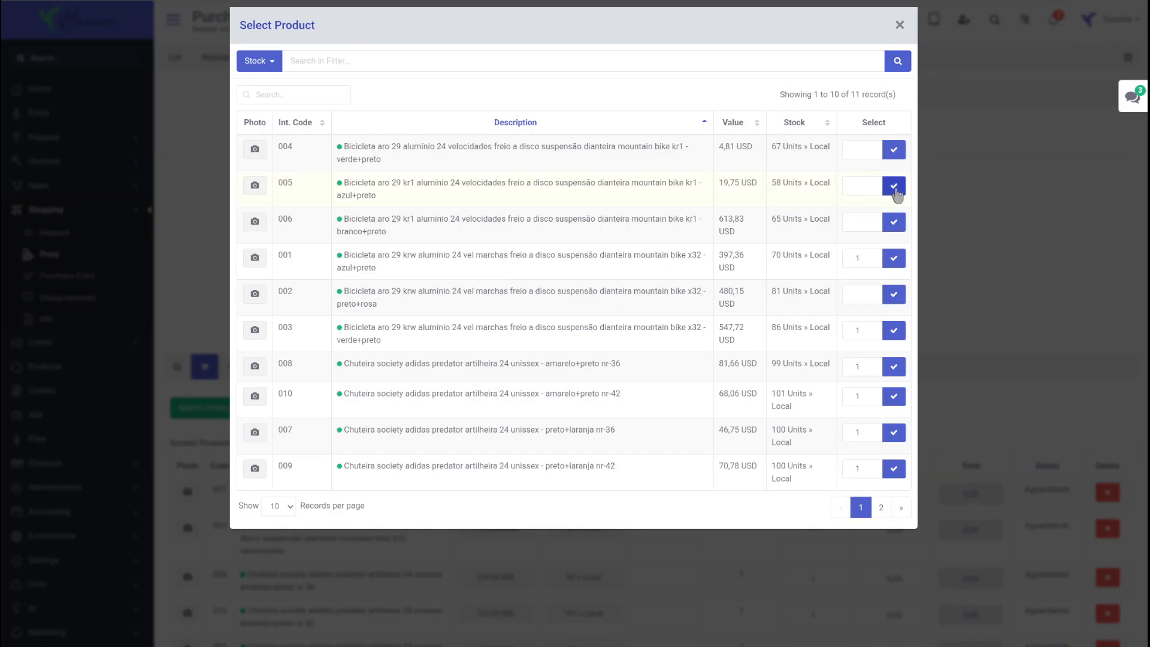
click(893, 186)
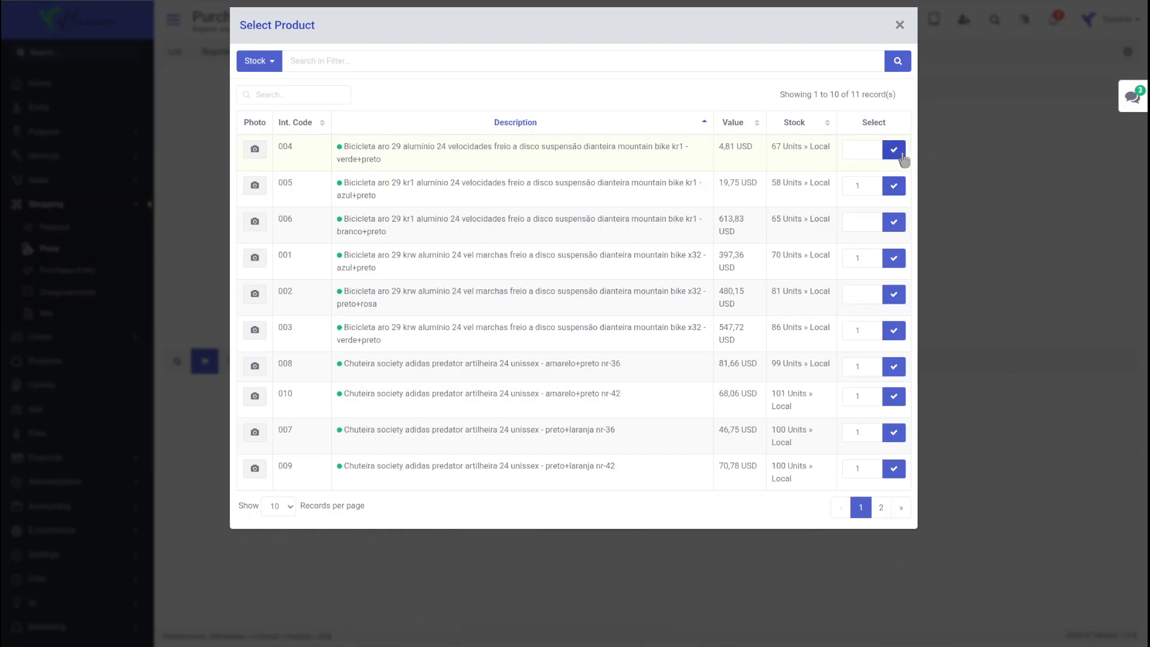
click(894, 296)
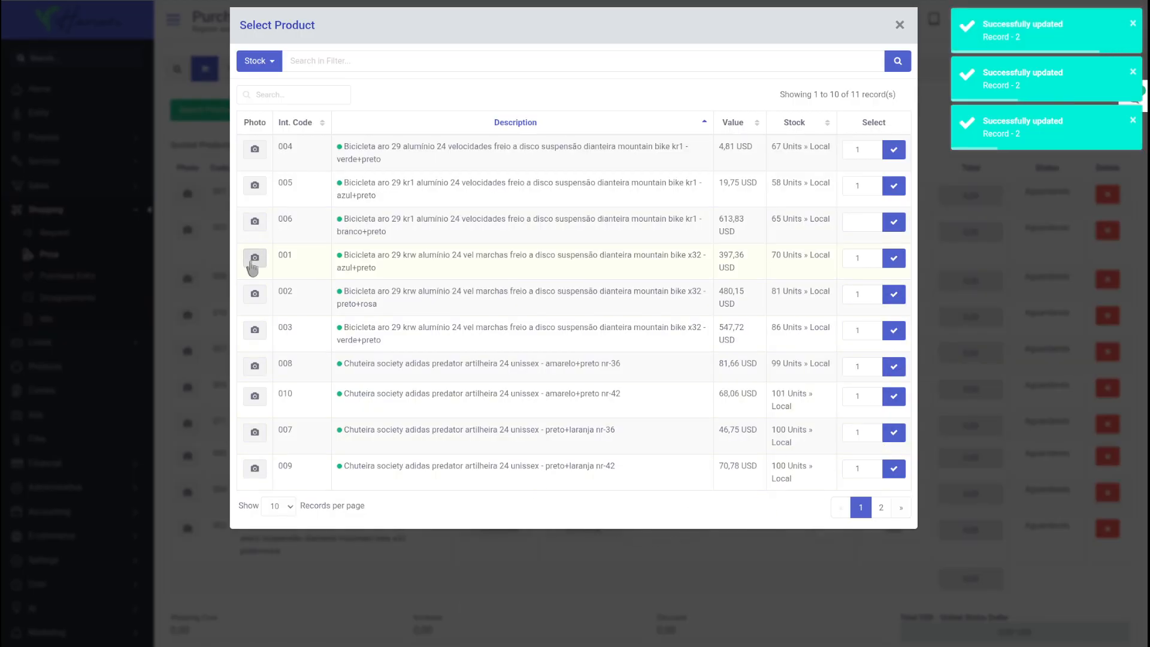
- View the photos of products 001, 006 and 007, and close the product selection
click(251, 263)
click(891, 273)
click(901, 25)
click(254, 222)
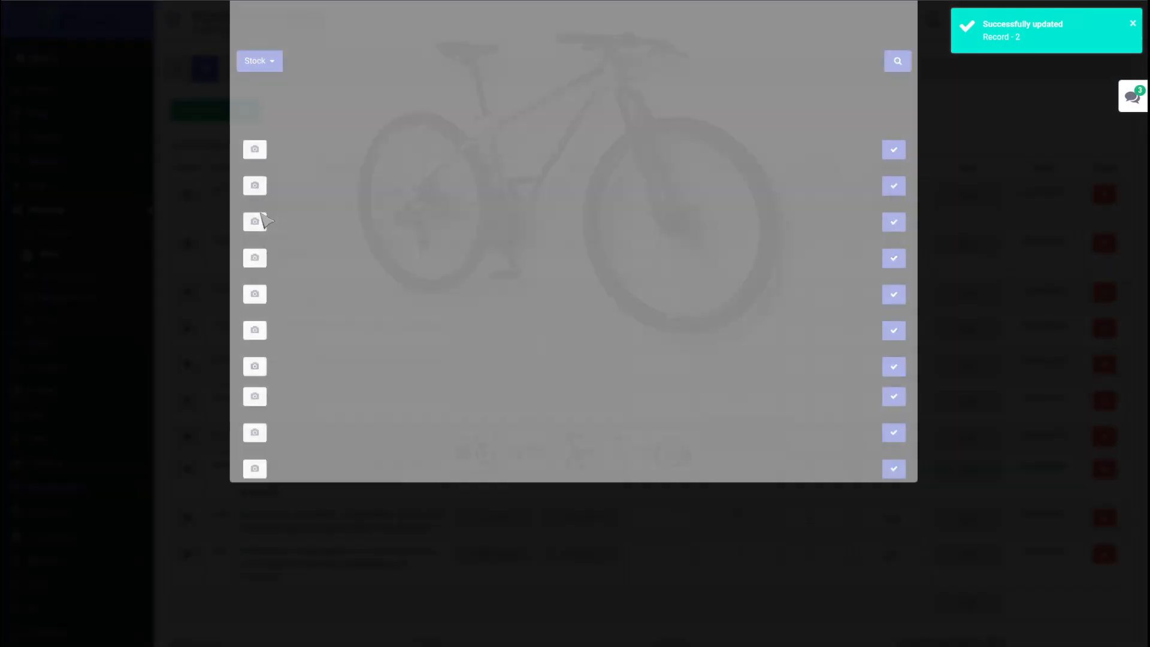
click(898, 25)
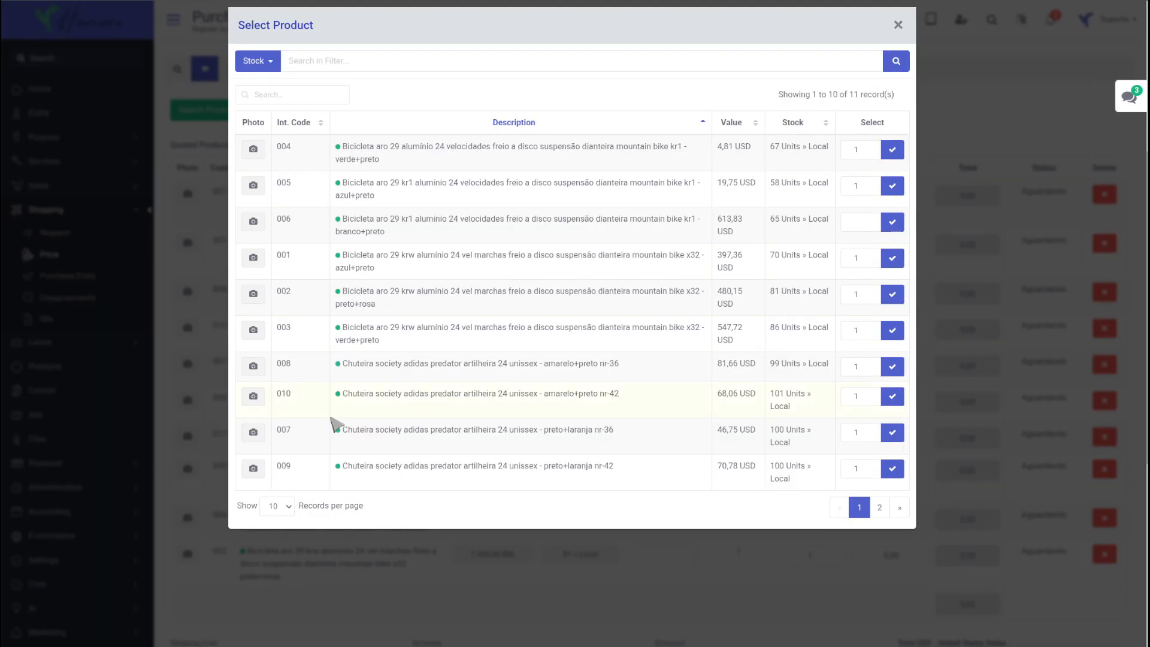
click(253, 433)
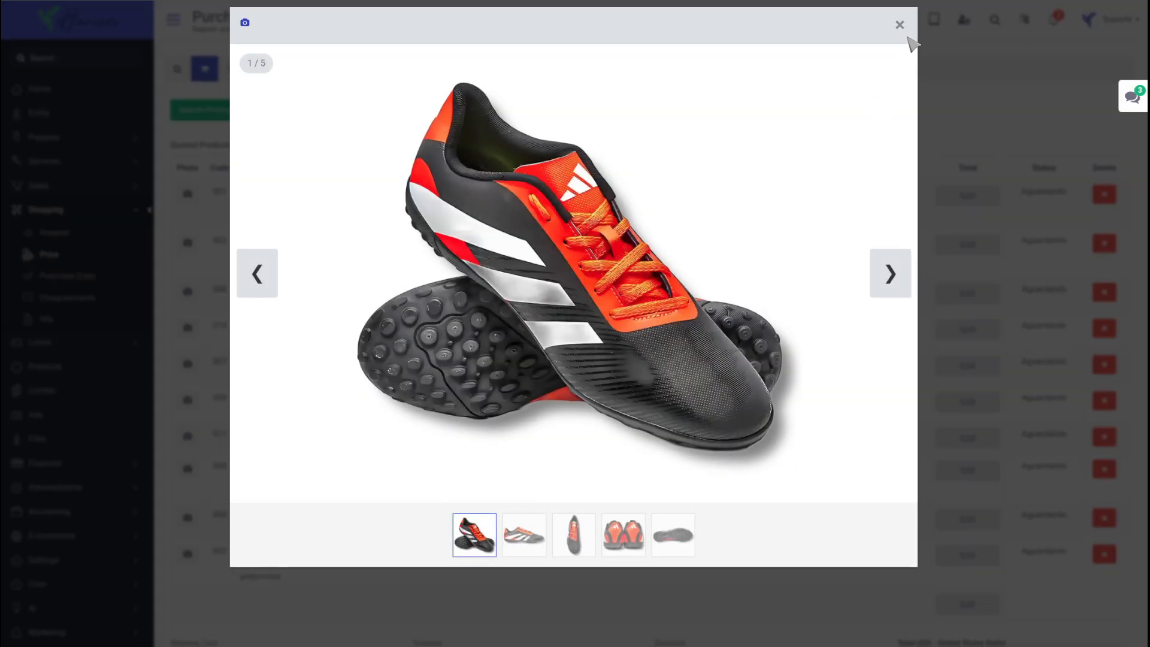
click(900, 29)
click(944, 98)
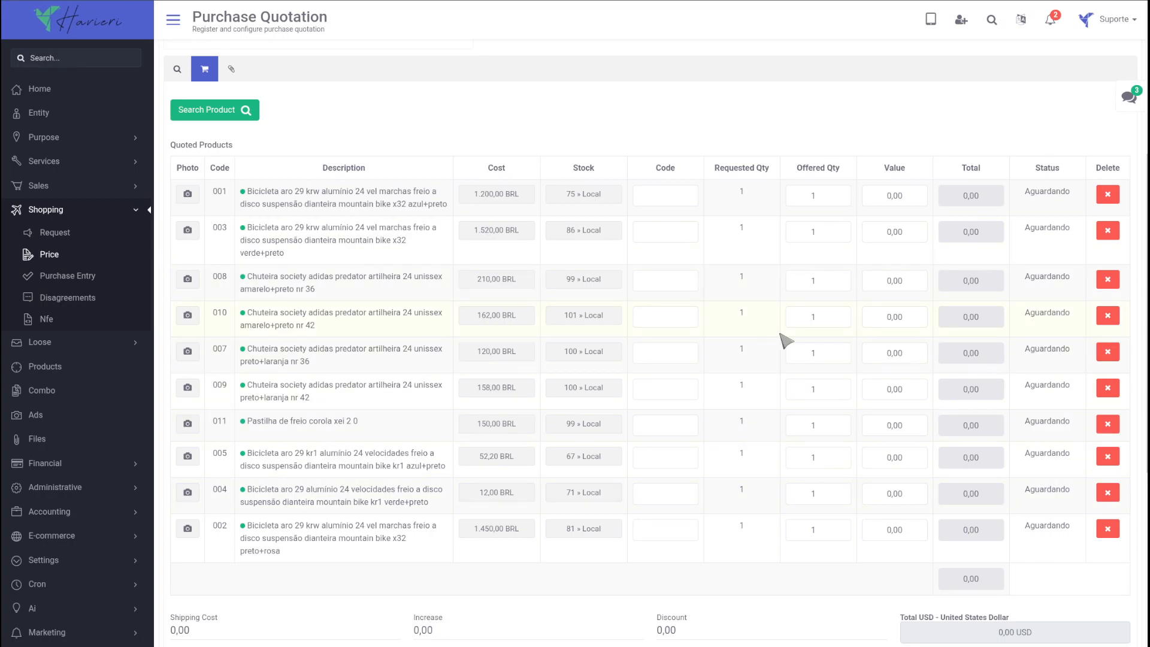
- Attach proposta.pdf from the Documentos folder to the quotation and register the file
scroll(785, 340, up, 2)
click(225, 193)
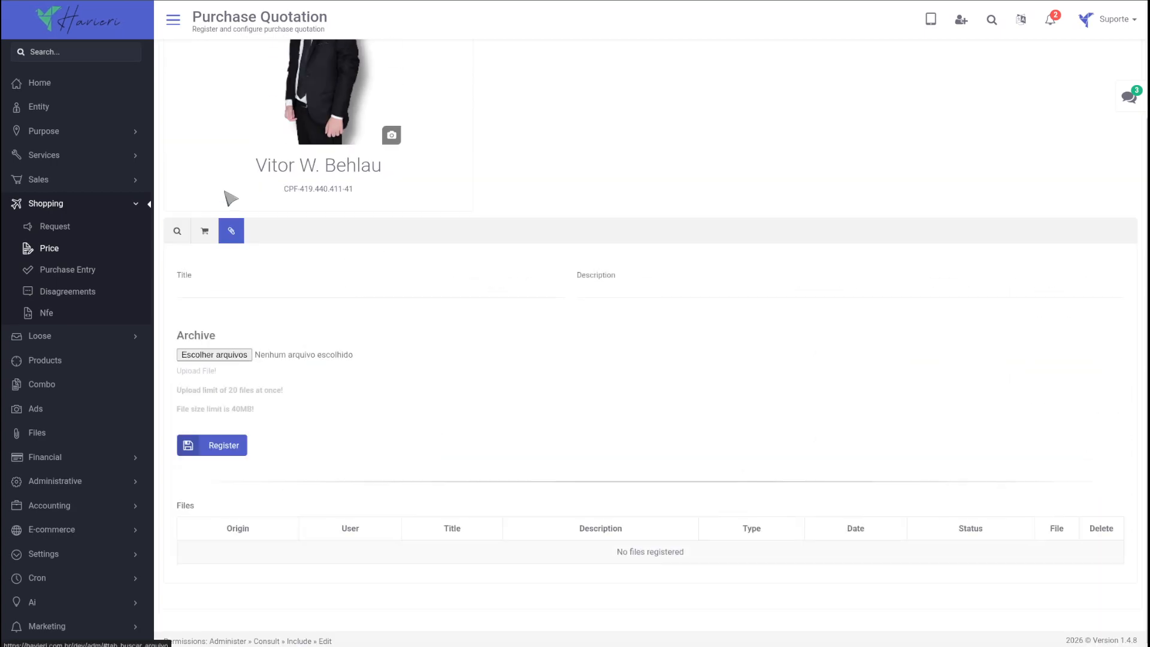
click(233, 358)
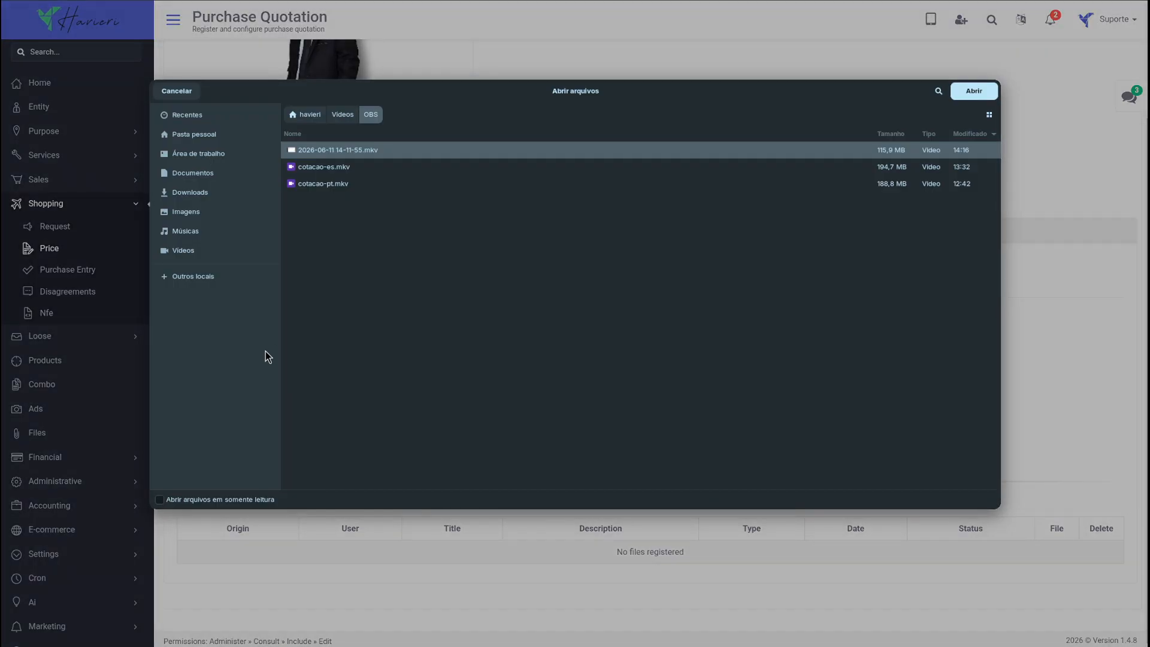
click(203, 173)
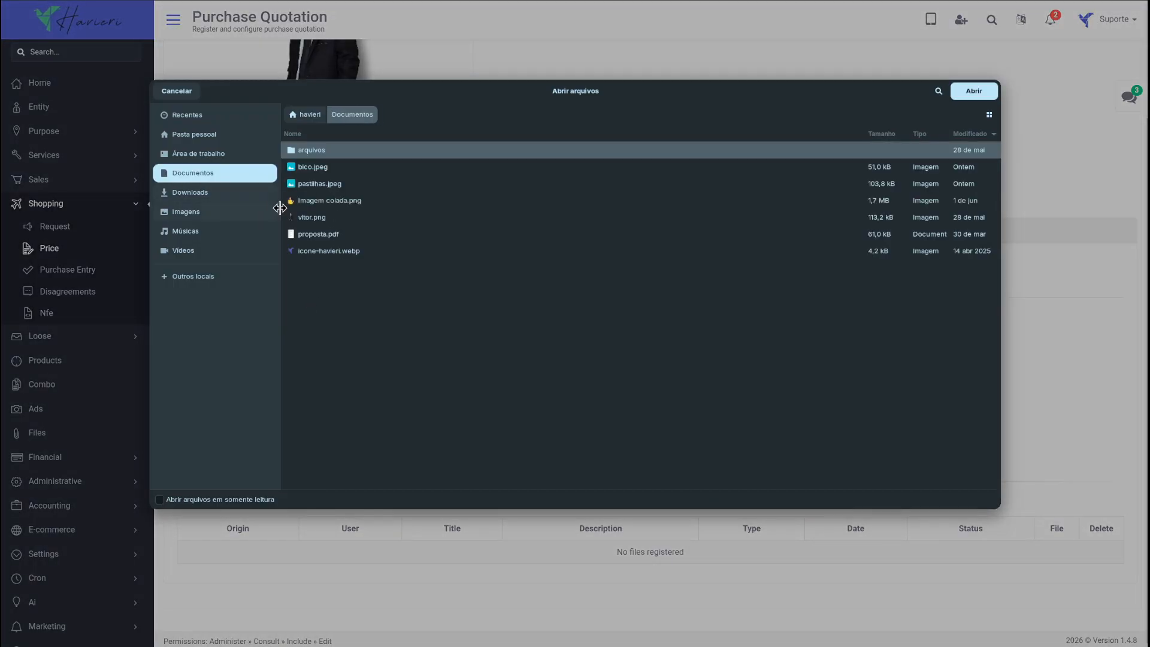
double_click(318, 235)
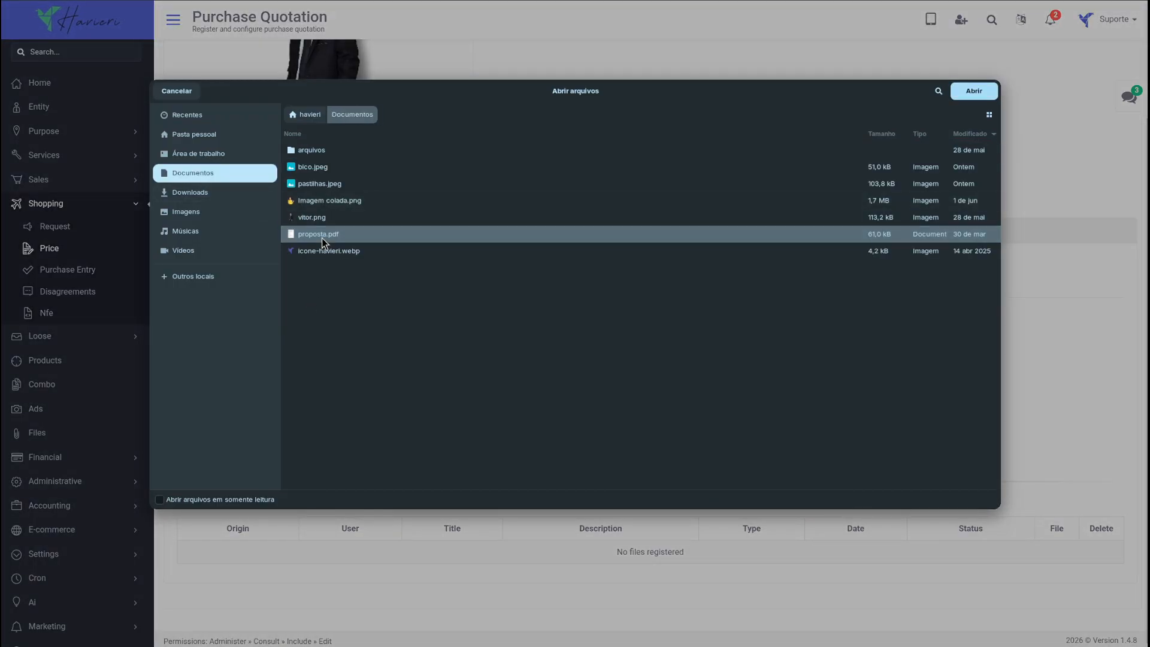
click(240, 449)
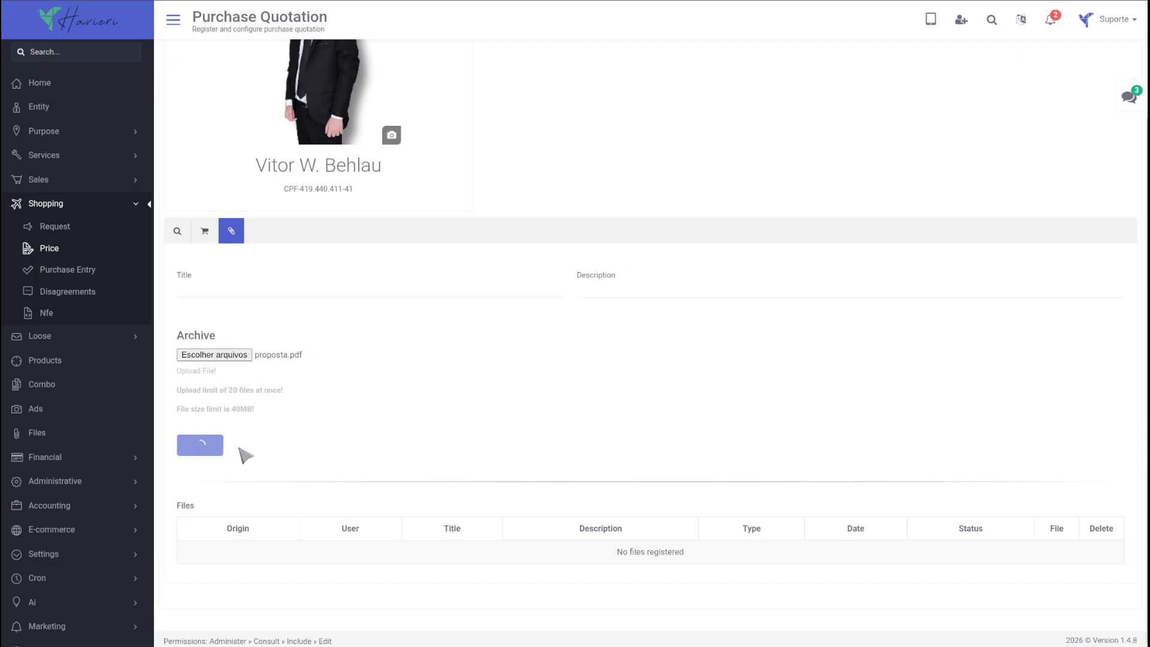
- Open the attached Proposta.pdf from the quotation's file list, skim its pages and return to the quotation
click(207, 232)
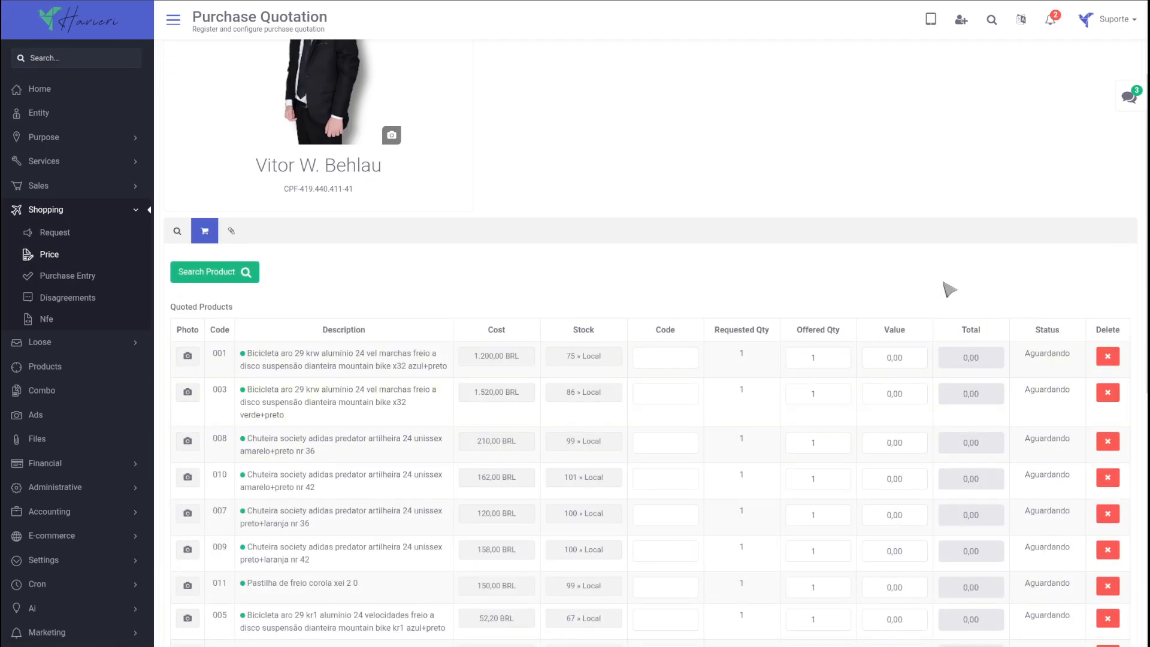
click(233, 233)
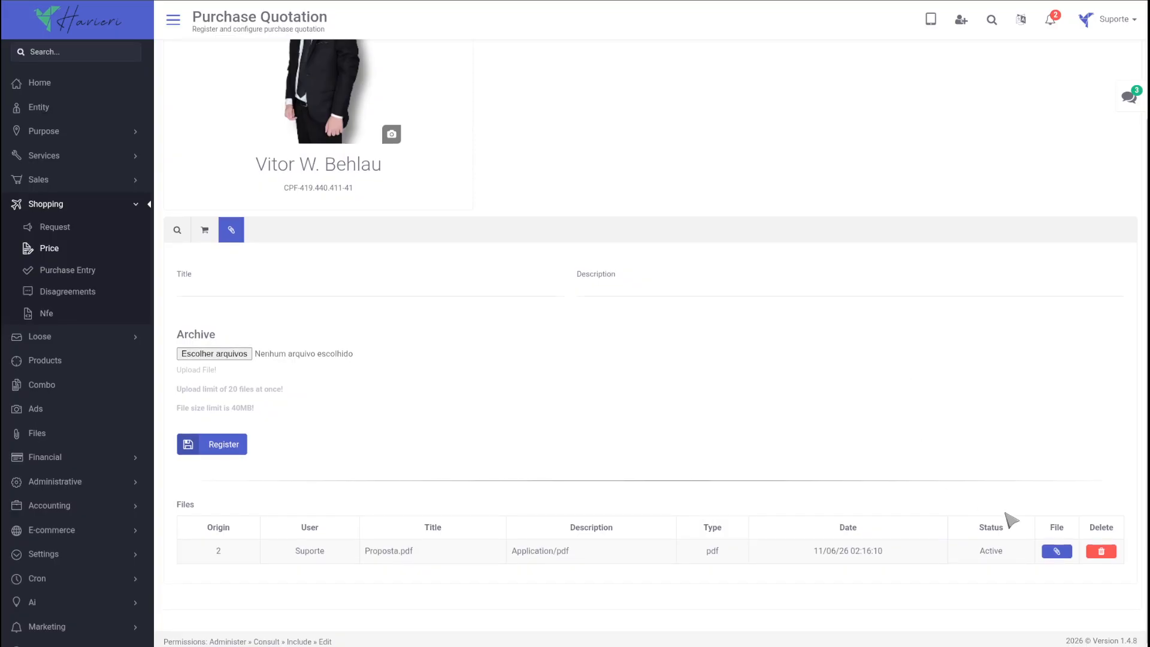
click(1057, 551)
scroll(413, 311, down, 5)
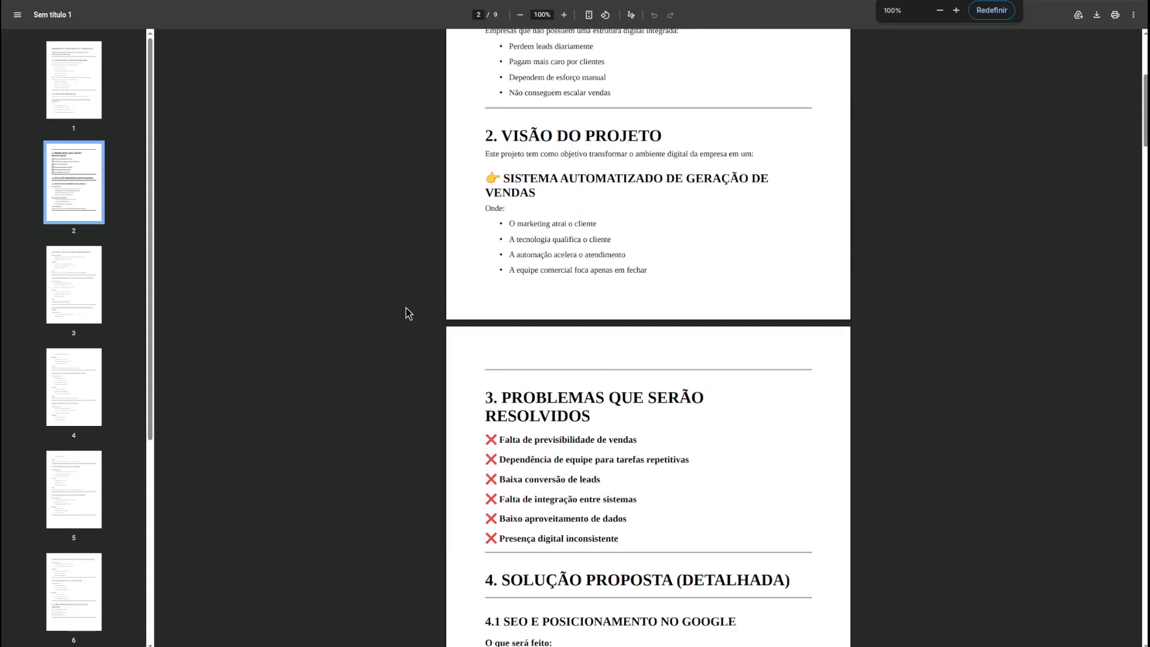
scroll(405, 314, up, 1)
click(48, 1)
scroll(442, 275, down, 1)
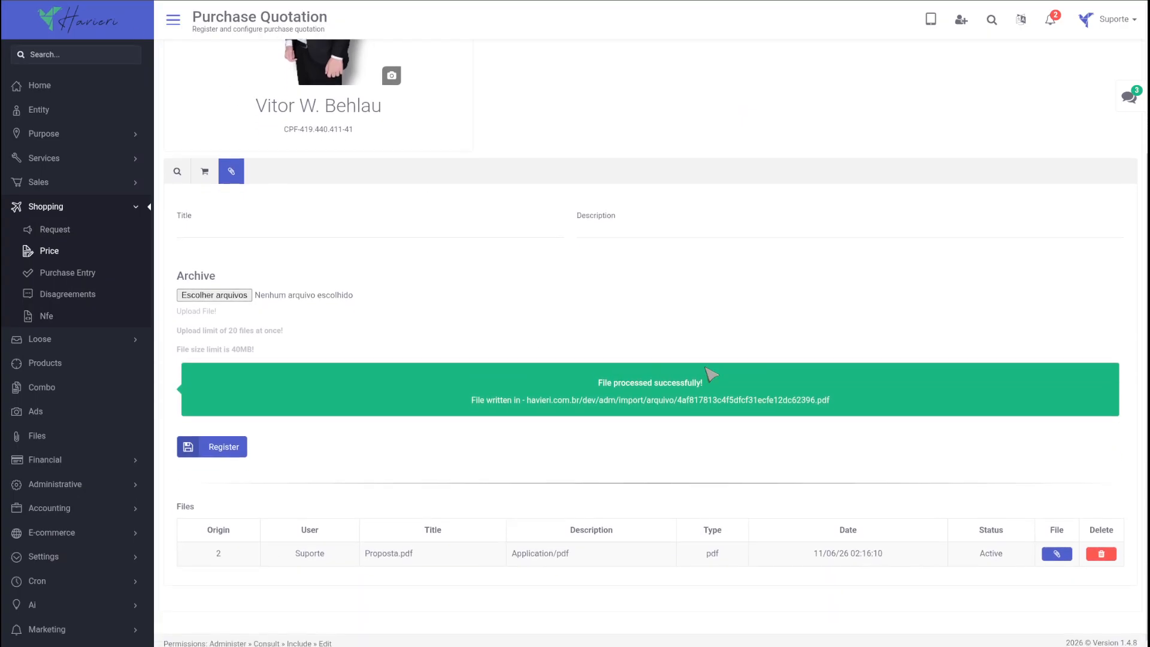
- Review the quotation's requested and quoted products, order information and currency, plus the client's product and sales history
click(180, 170)
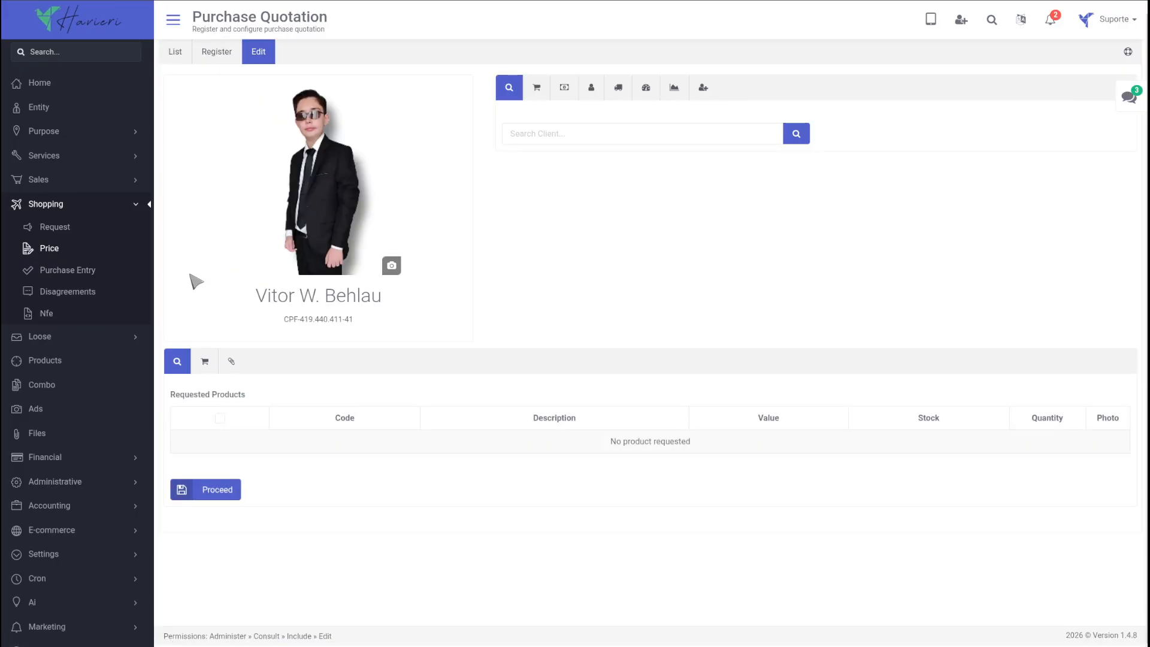
click(206, 361)
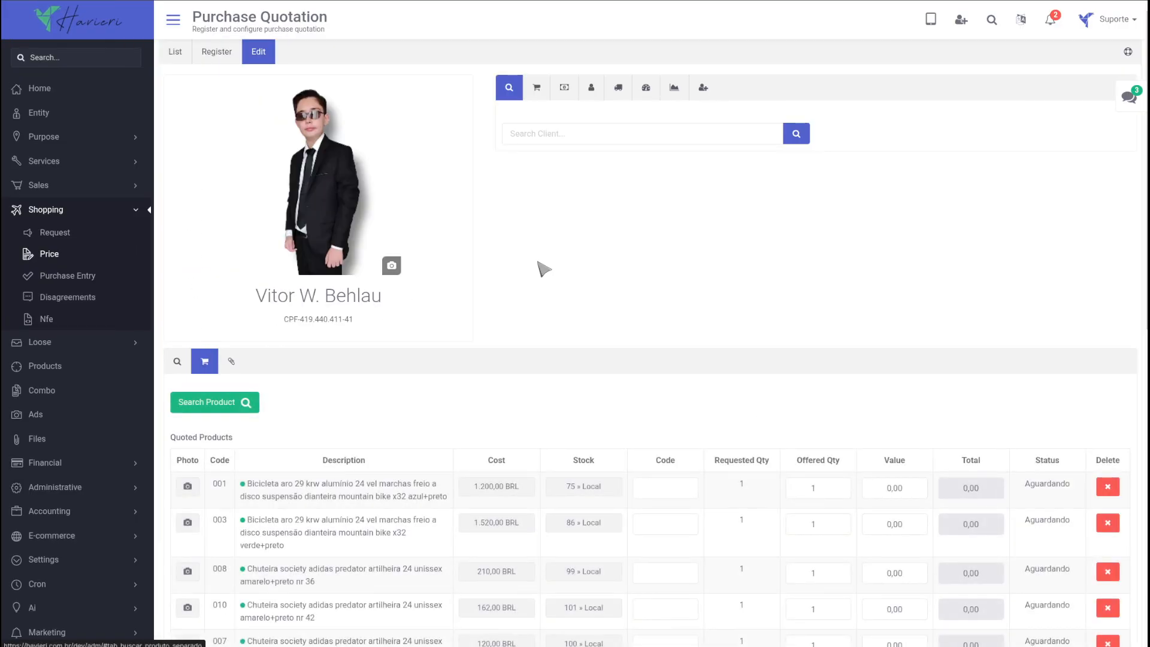
click(536, 89)
click(563, 87)
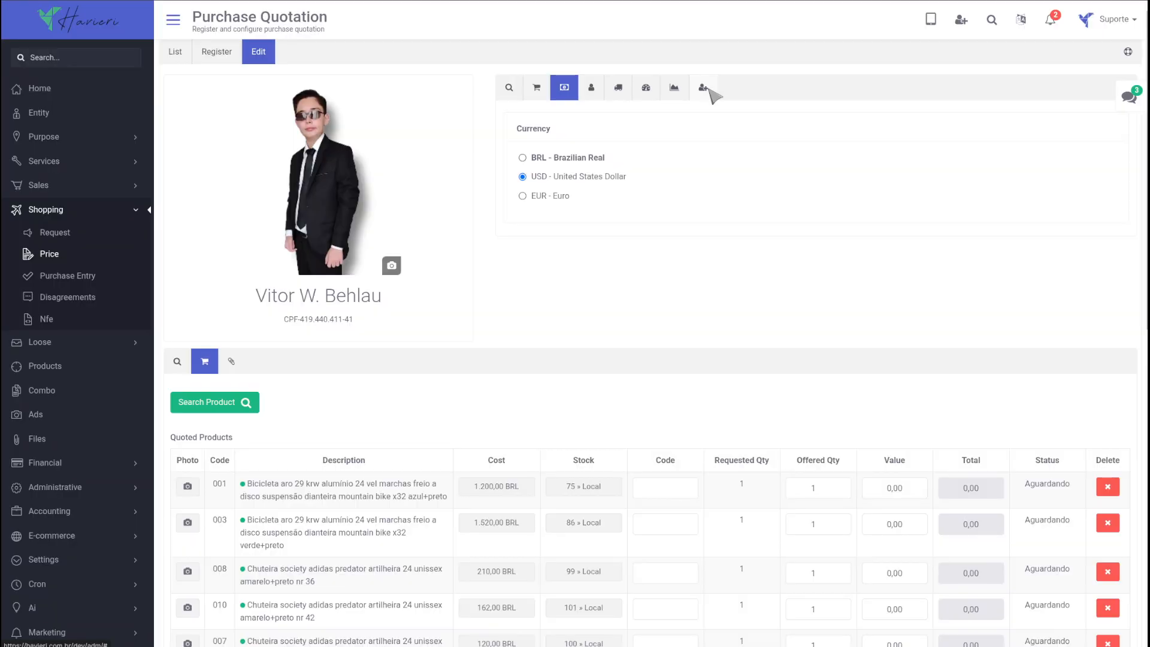
click(704, 89)
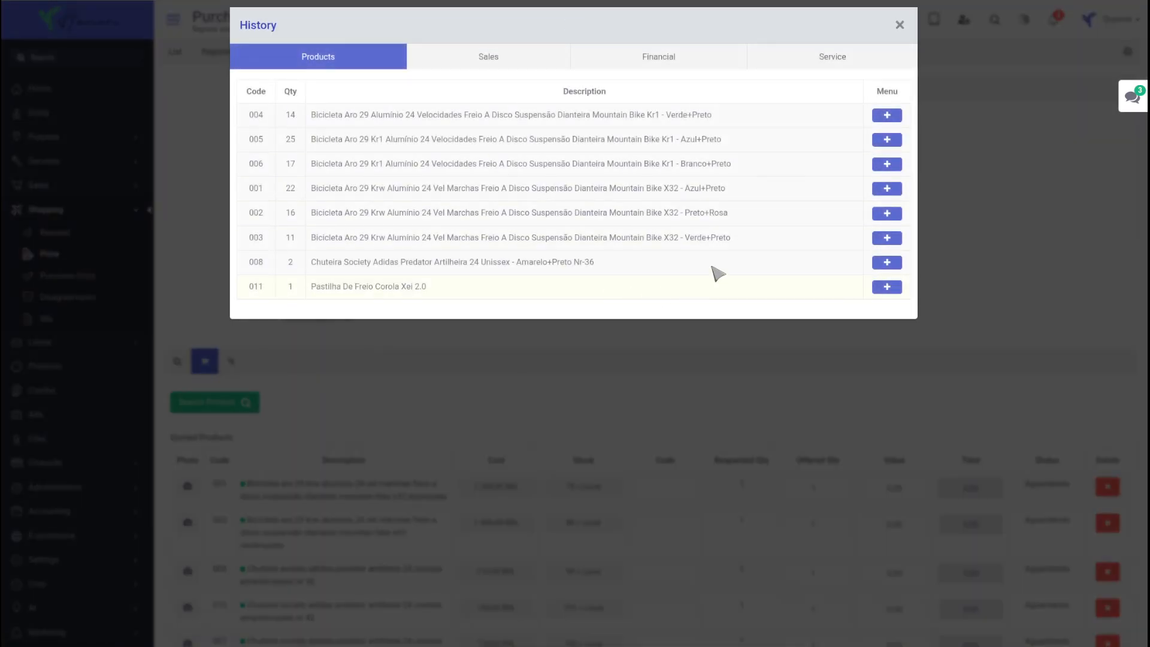
click(887, 164)
click(509, 60)
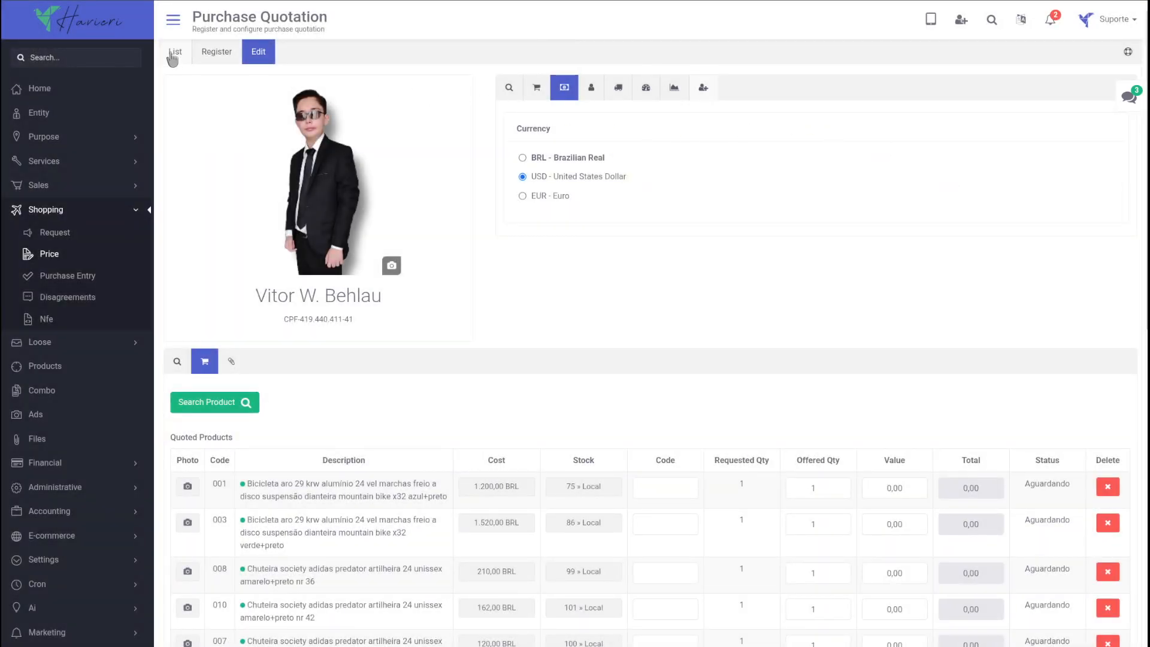
- Open the third quotation in the list and examine the client's activity chart for the last 6 months
click(174, 53)
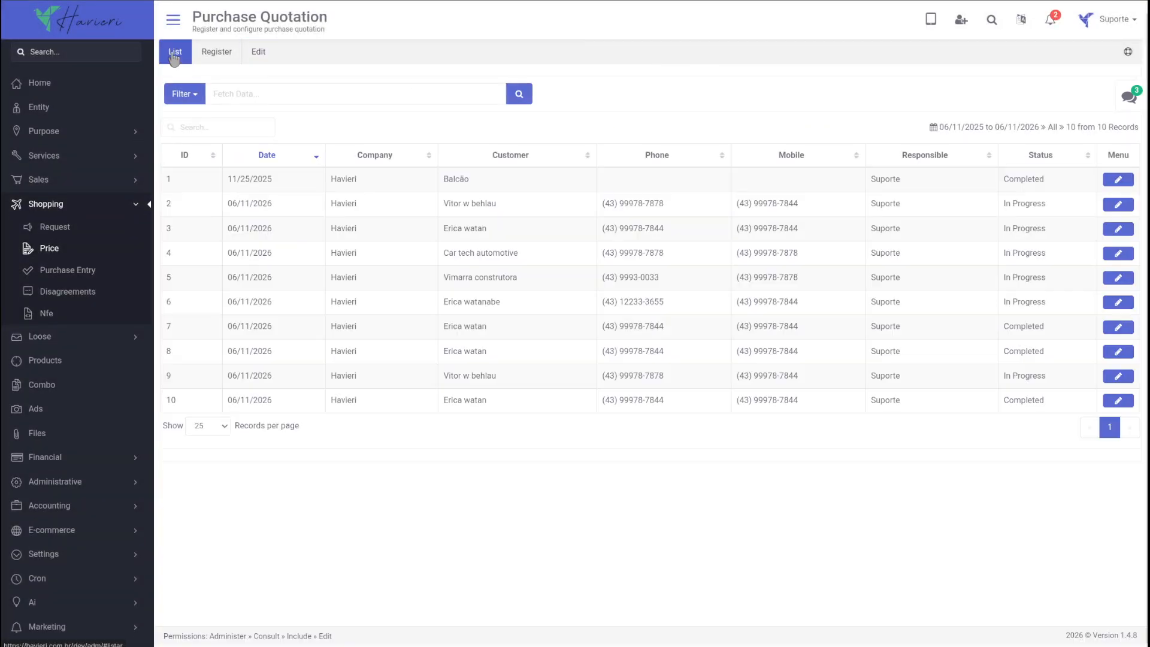
click(1123, 233)
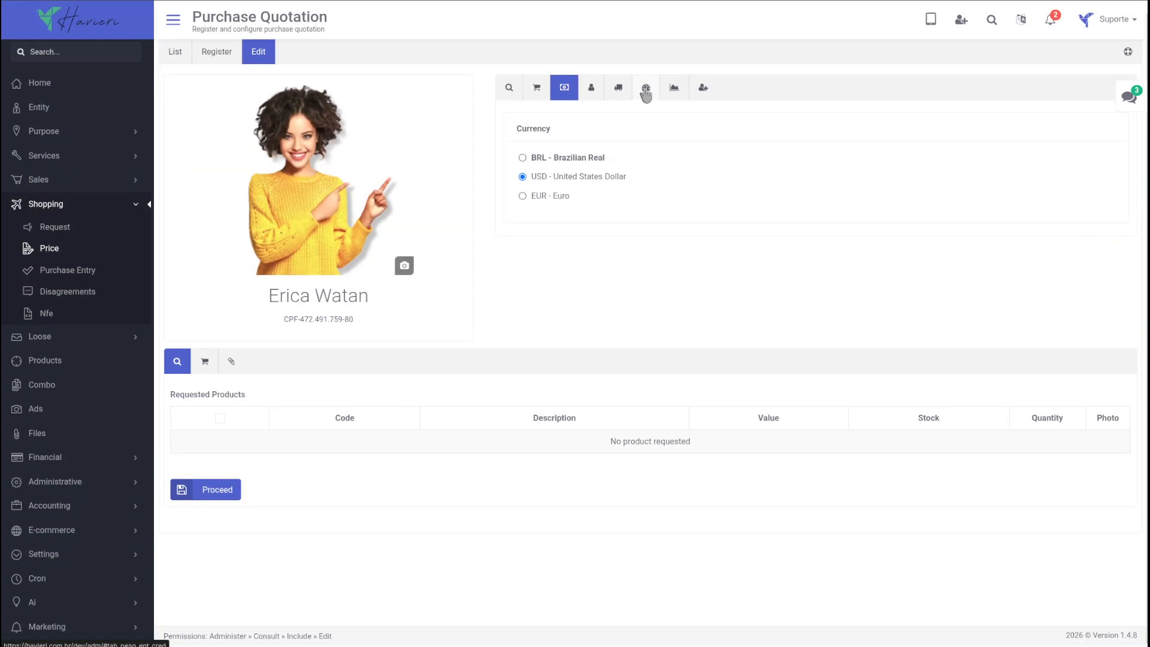
click(675, 89)
scroll(825, 301, down, 2)
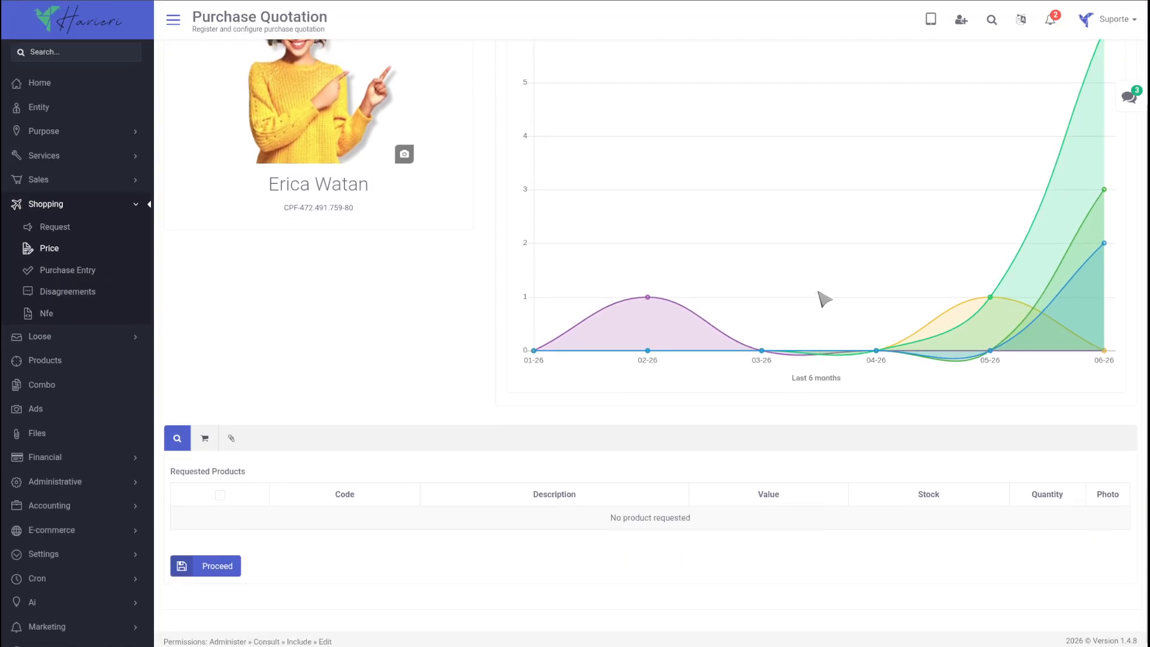
scroll(824, 300, up, 2)
scroll(825, 297, down, 1)
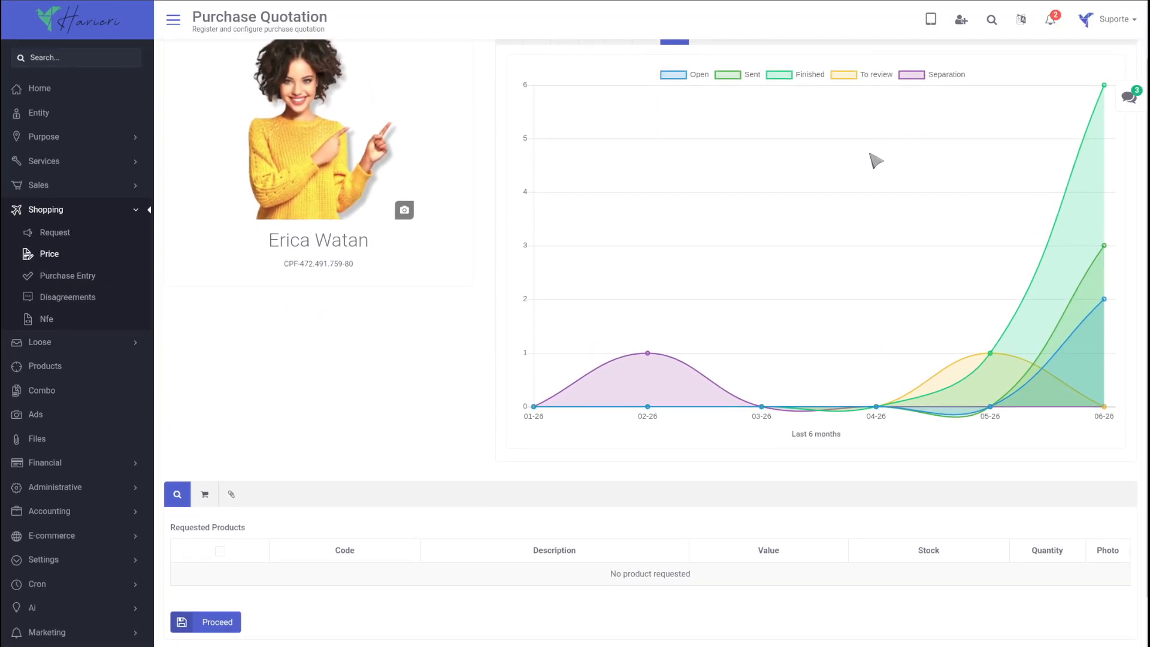
scroll(616, 347, down, 1)
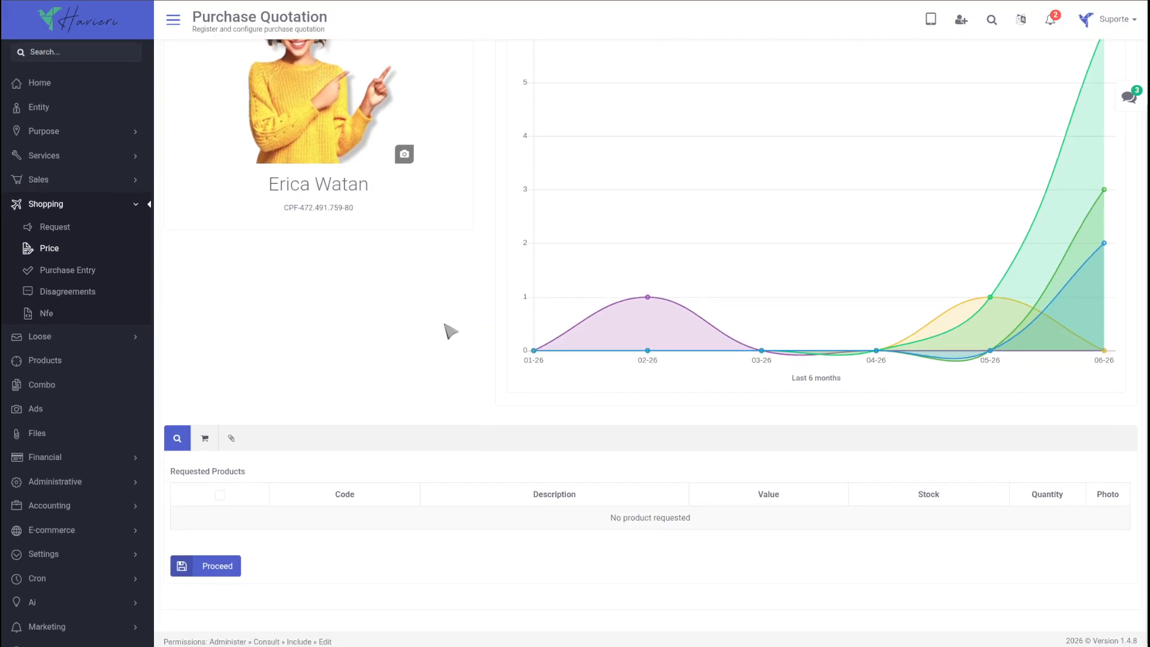
- Show the quoted products of the open quotation and look over their requested and offered quantities
click(53, 249)
click(66, 294)
click(204, 439)
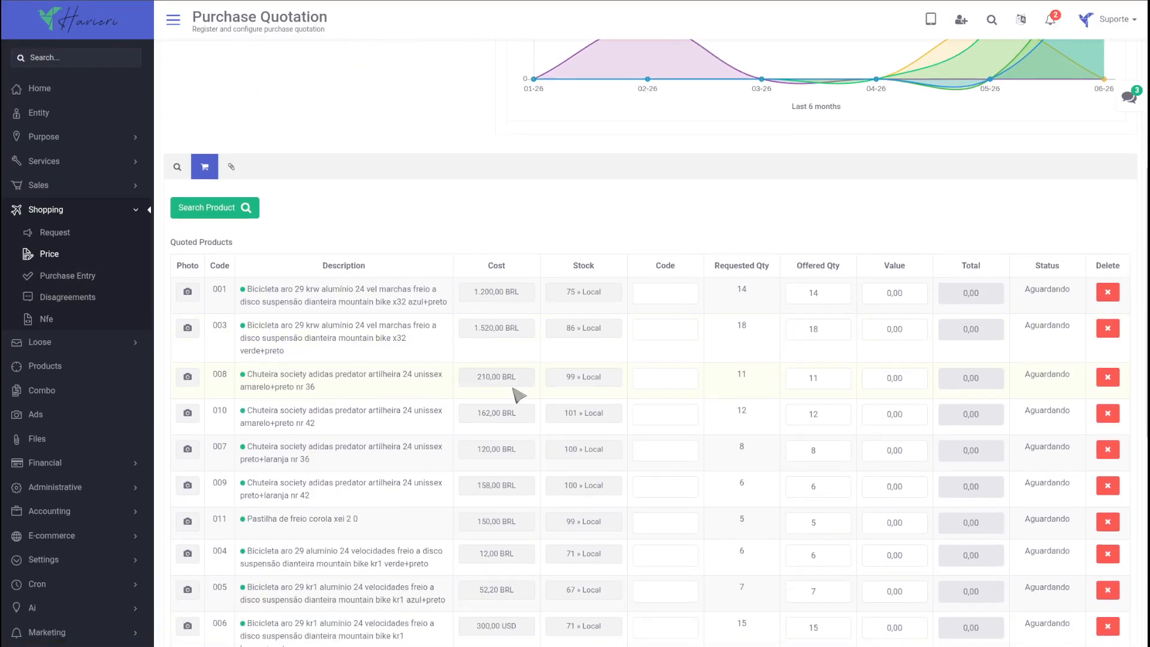
- Check the current cost of products 001 and 003 with its exchange conversion into other currencies
scroll(594, 409, down, 3)
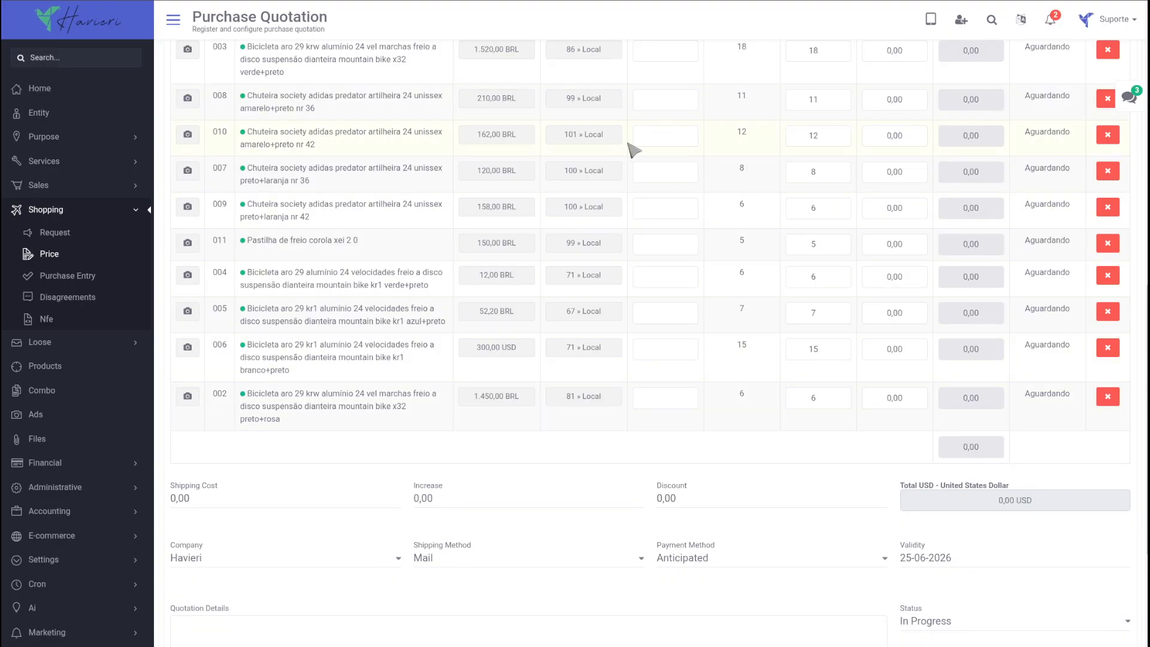
scroll(807, 333, up, 5)
click(506, 198)
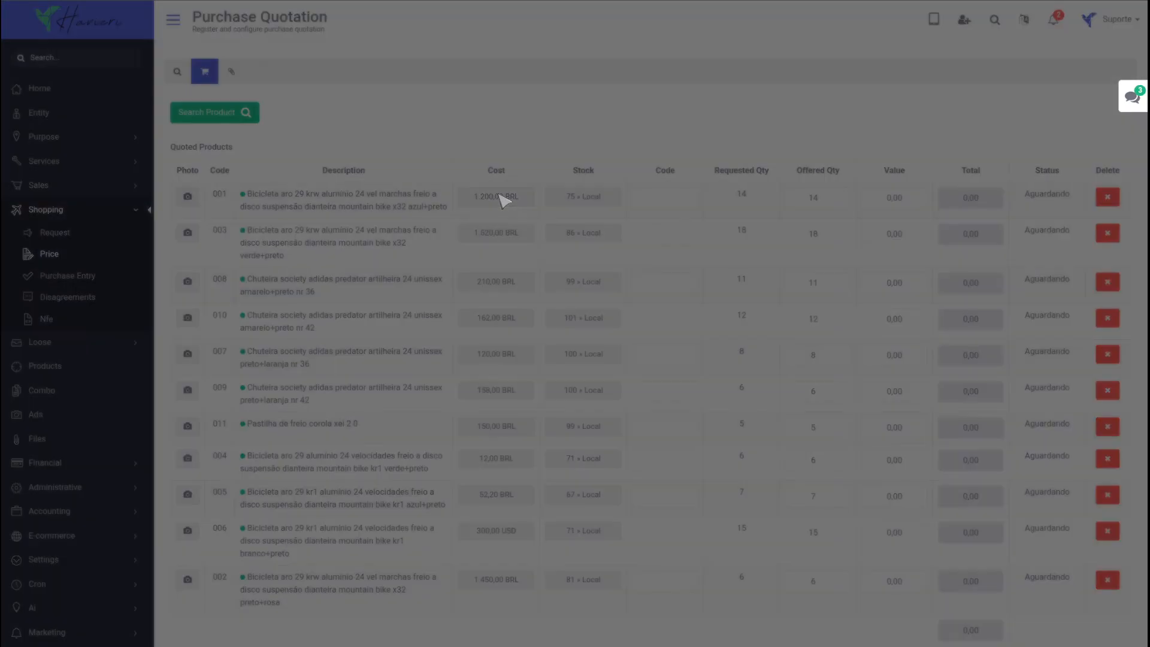
drag(550, 163, 506, 162)
click(938, 142)
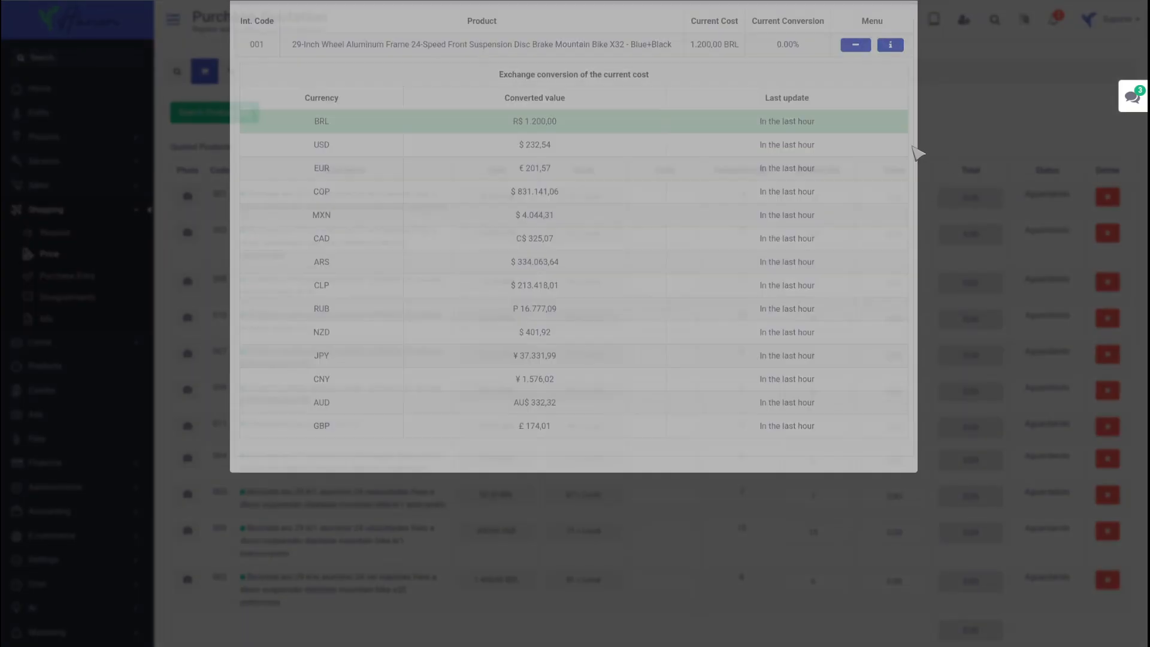
click(518, 239)
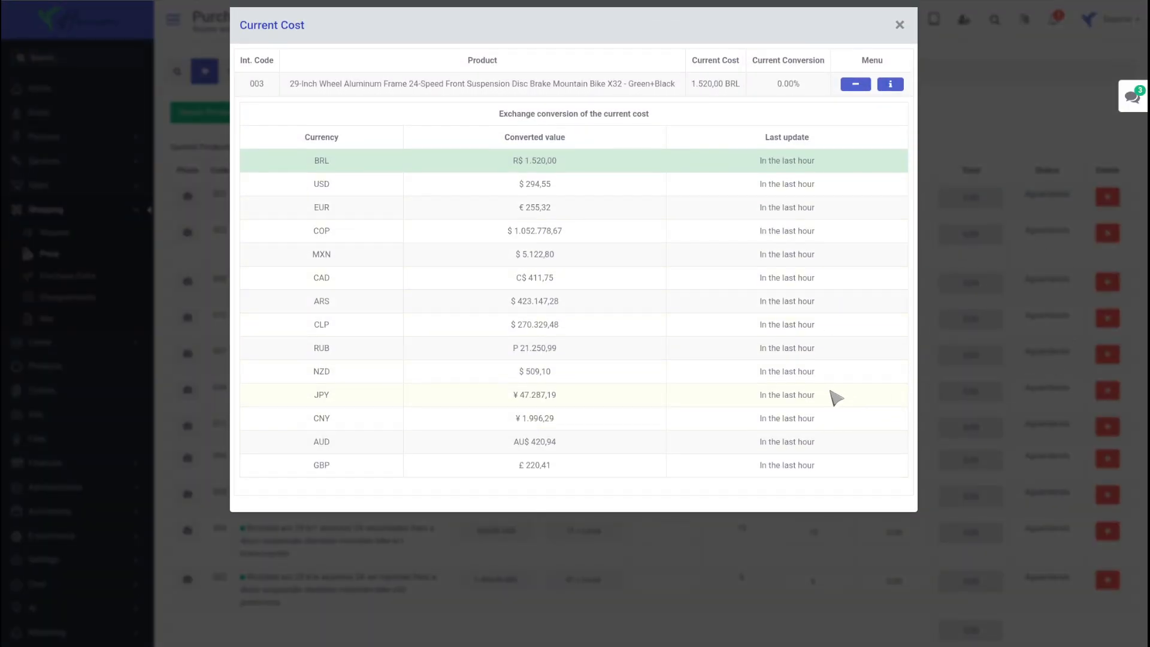
click(963, 149)
- Look over the stock details of quoted product 009 and return to the quoted products
scroll(667, 226, up, 3)
scroll(581, 389, down, 4)
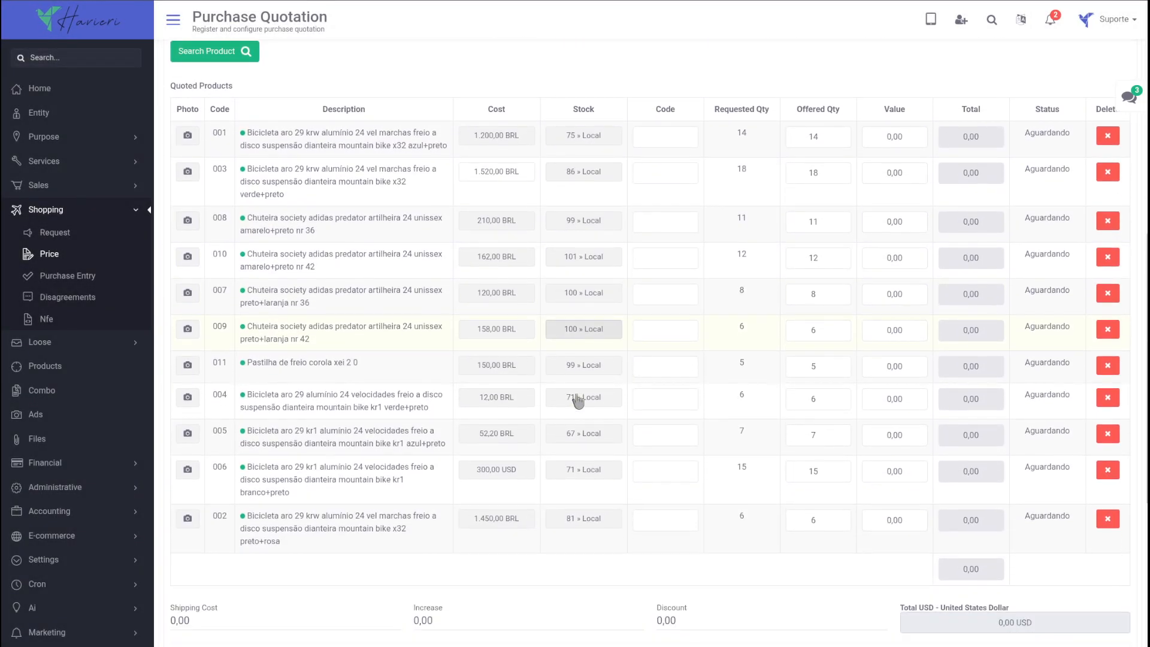
click(577, 338)
click(889, 152)
click(933, 129)
click(679, 314)
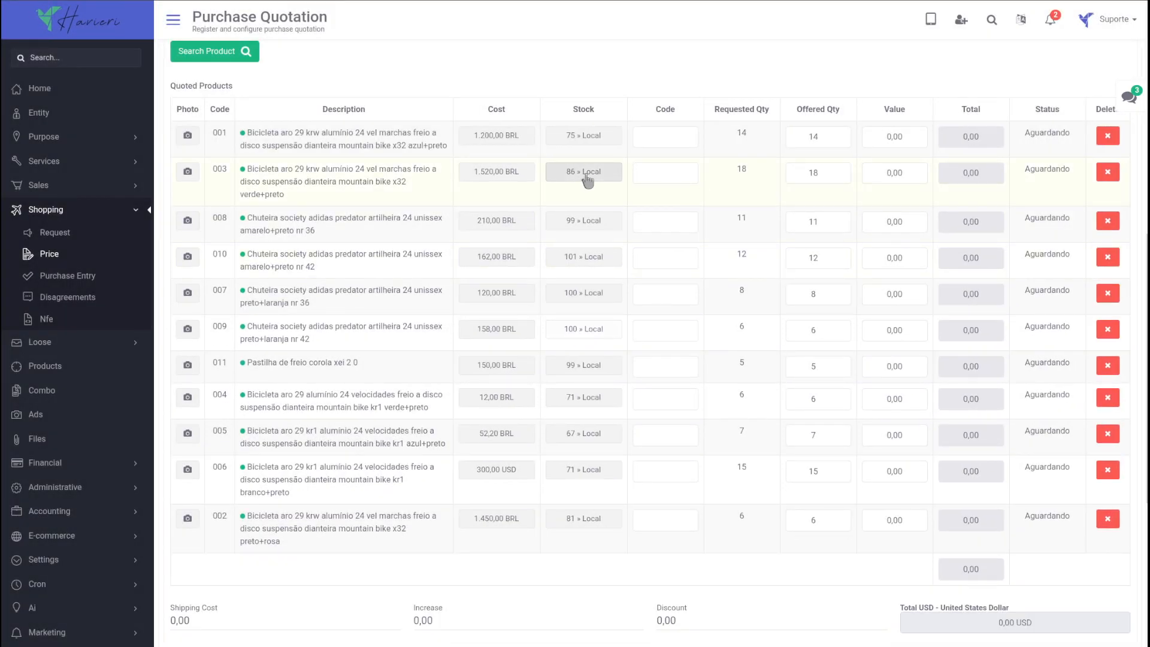
- Open the stock details of quoted product 003 and view the sales chart in its product history
click(587, 179)
click(887, 151)
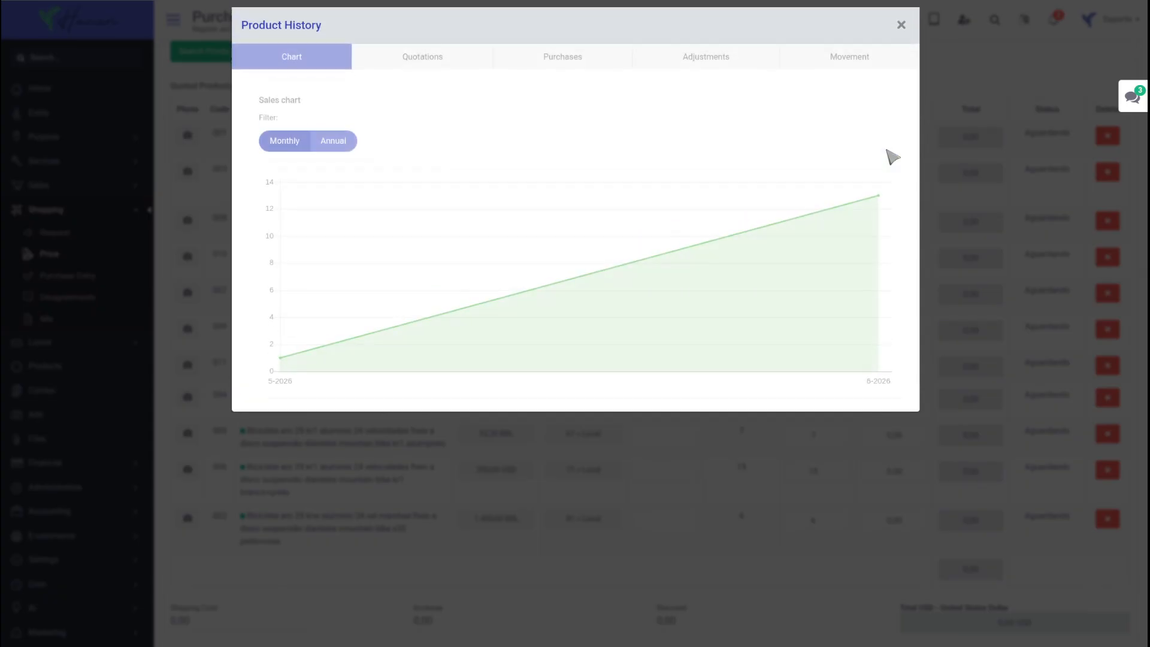
click(958, 82)
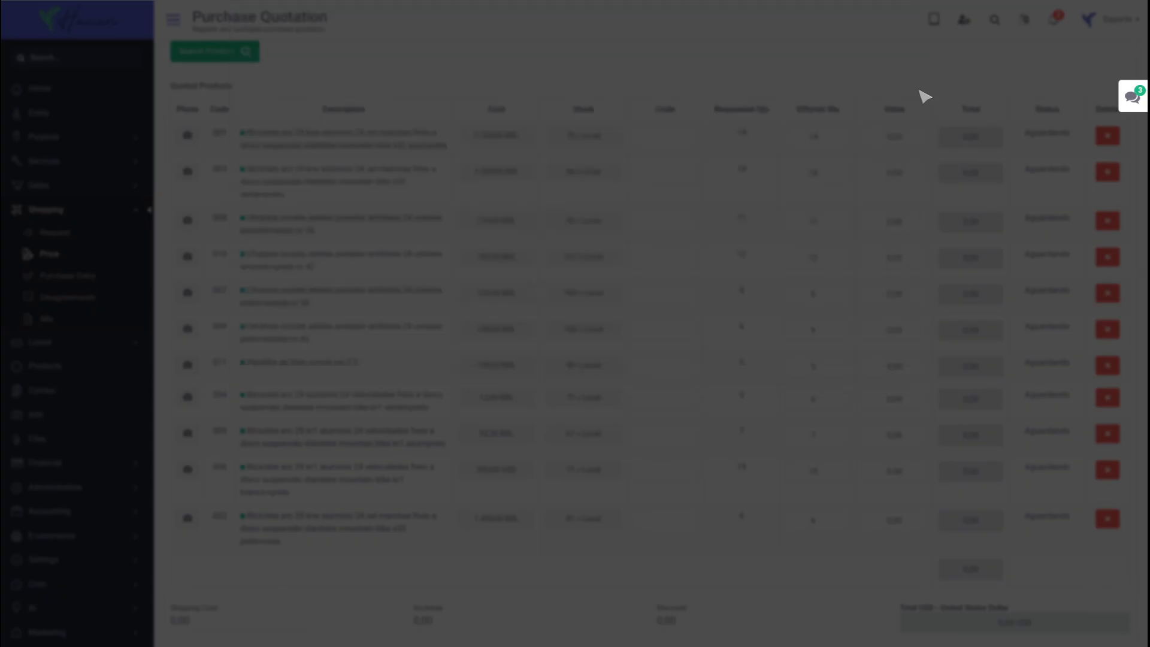
- Browse the photos of product 003 up to the third one and return to the quoted products
click(859, 151)
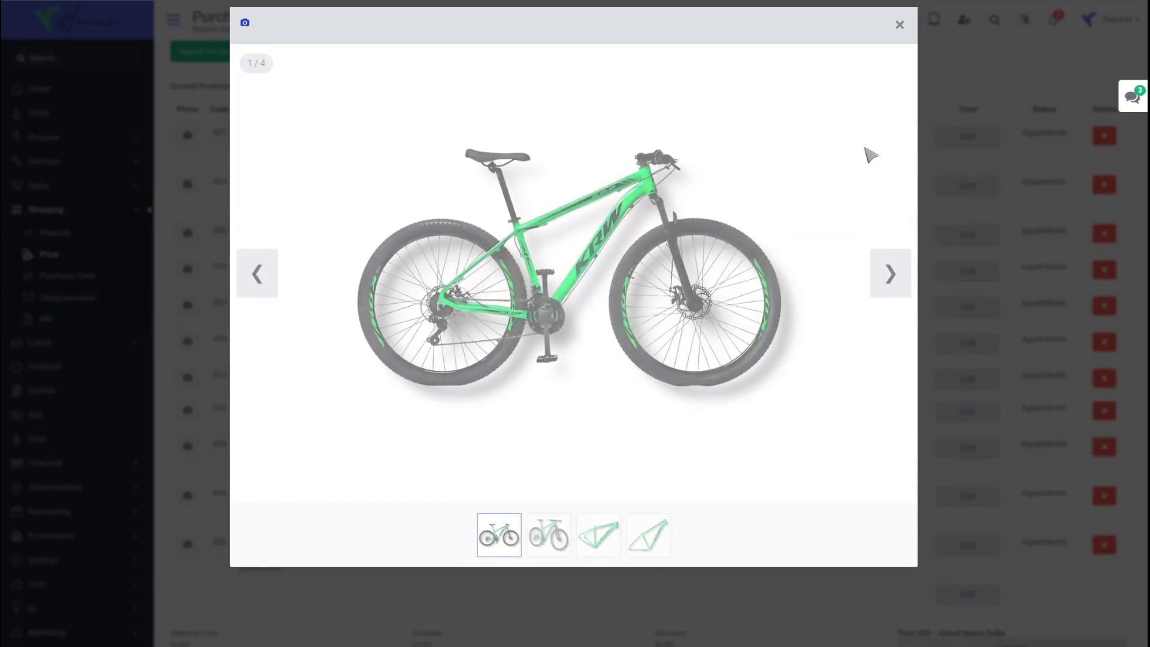
click(890, 273)
click(890, 277)
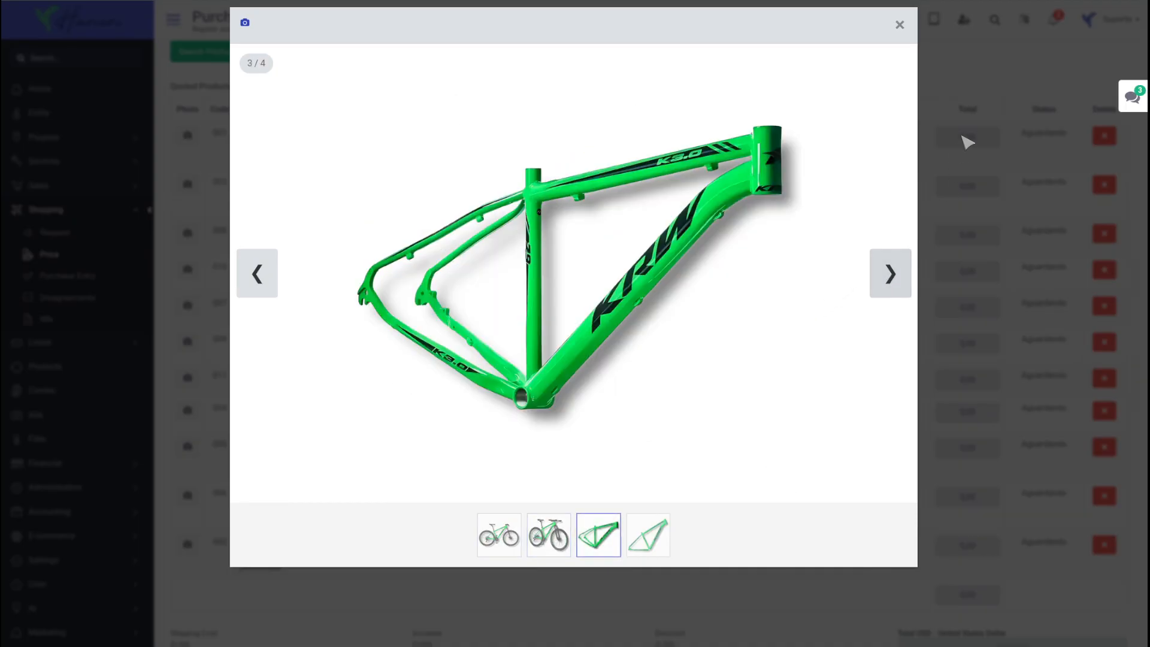
click(982, 93)
click(982, 98)
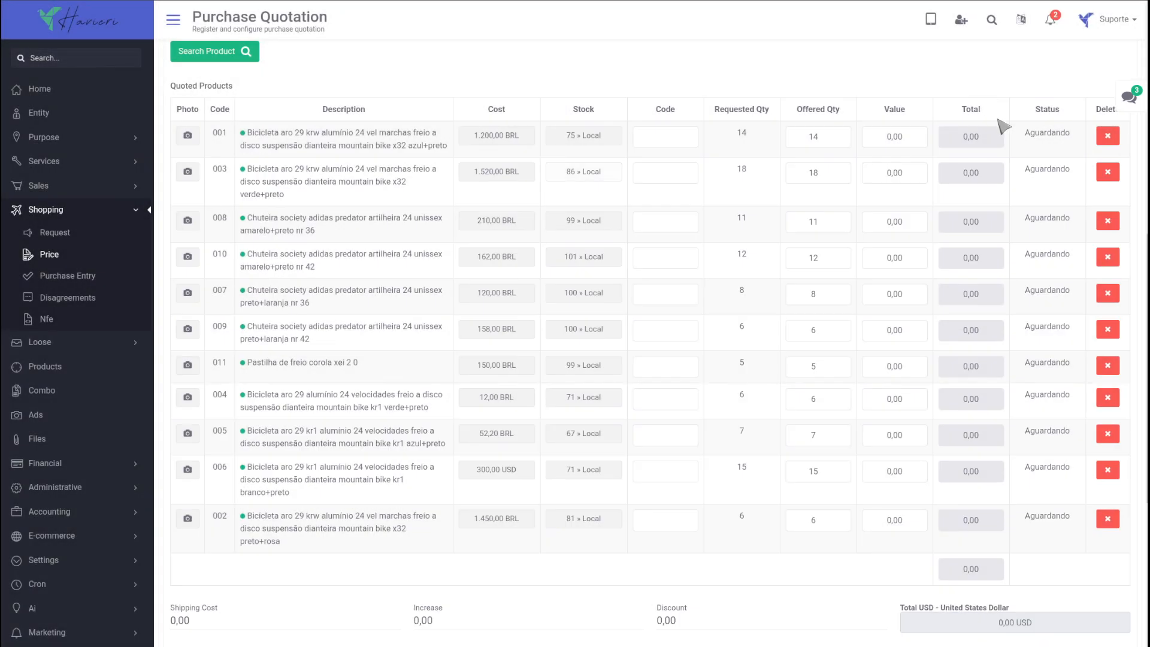
- Delete product 008, the yellow and black size 36 Chuteira society, from the quoted products
click(1108, 220)
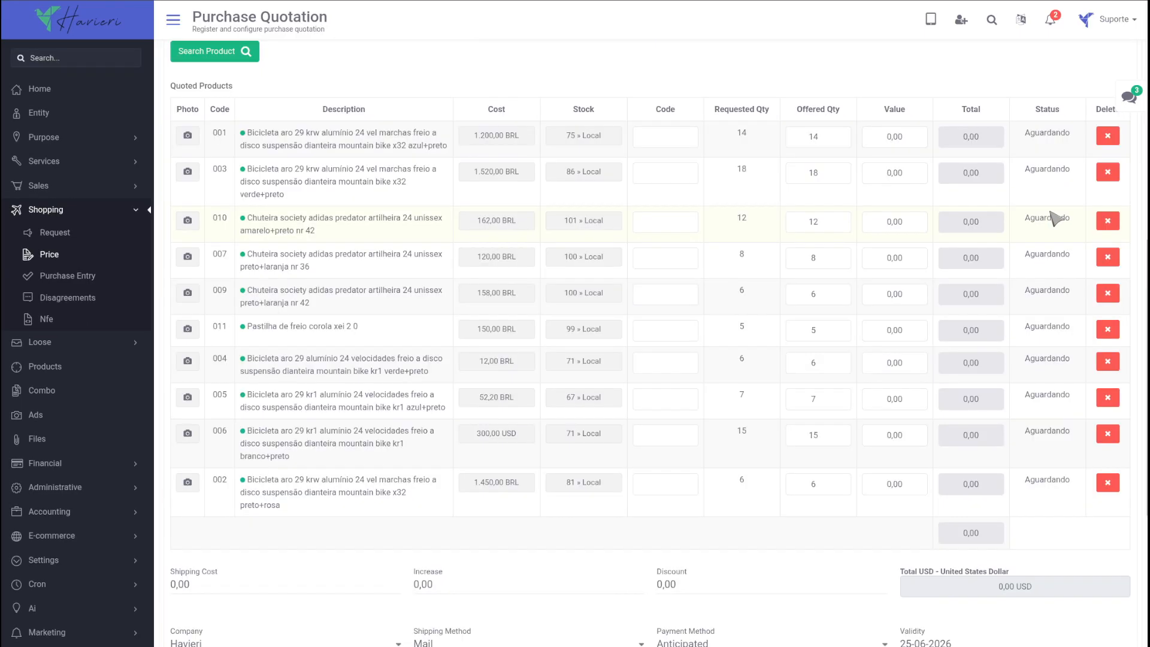
- Leave the open quotation, view the blank registration form and the quotation list, and go to the home dashboard
scroll(392, 179, up, 9)
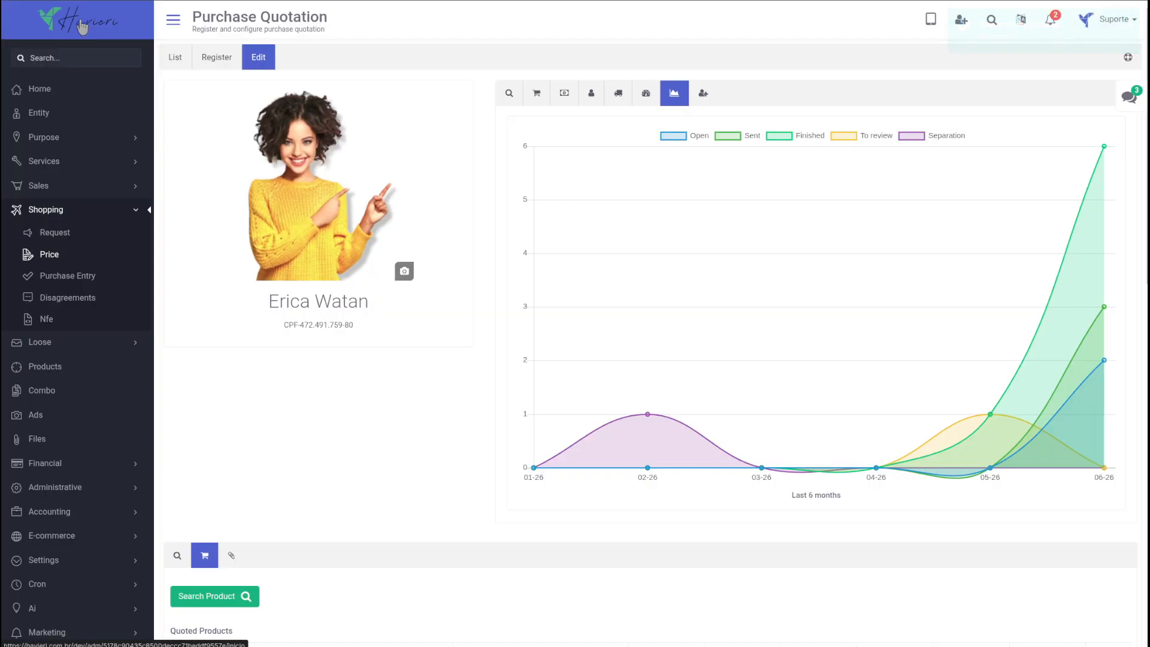
click(220, 56)
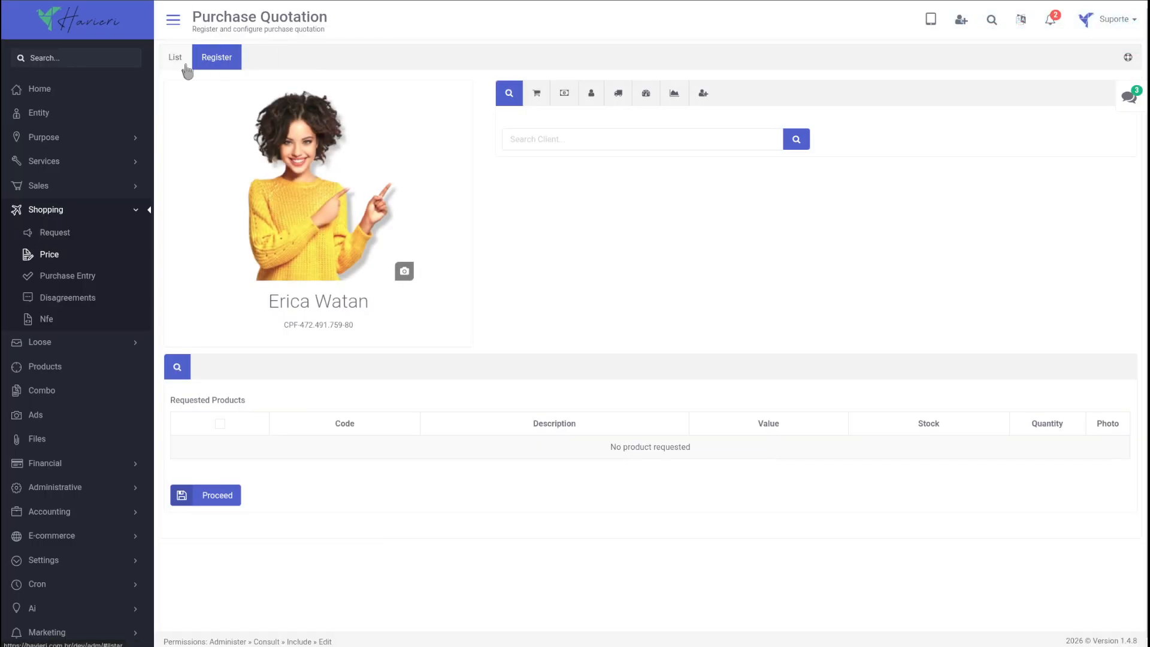
click(173, 59)
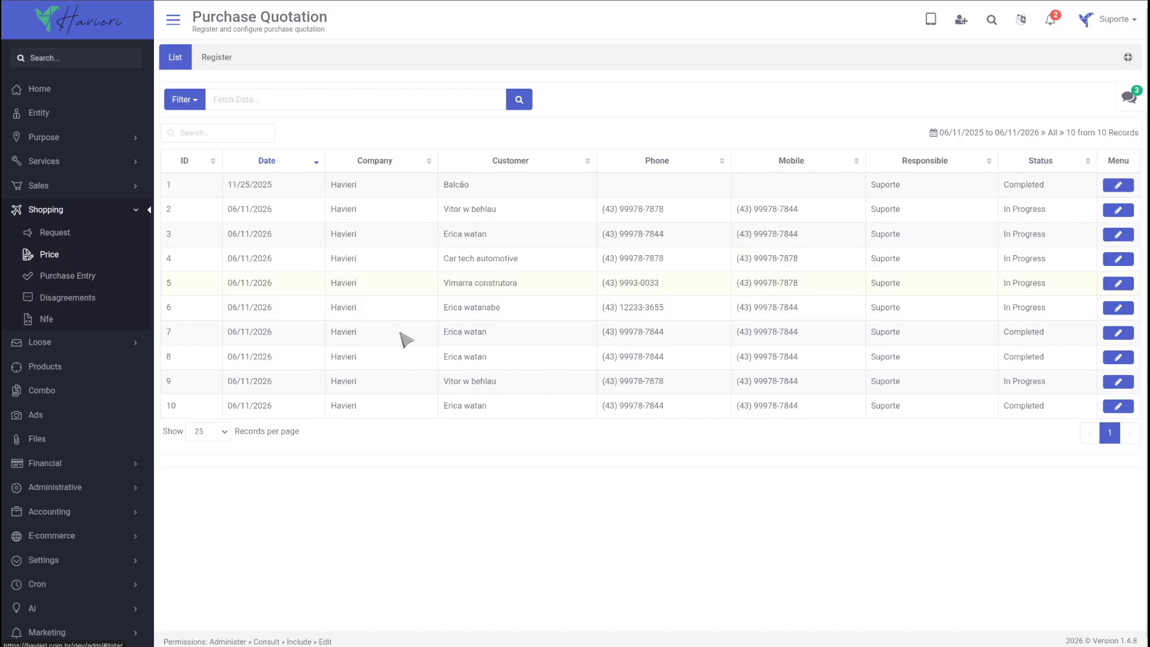
click(82, 24)
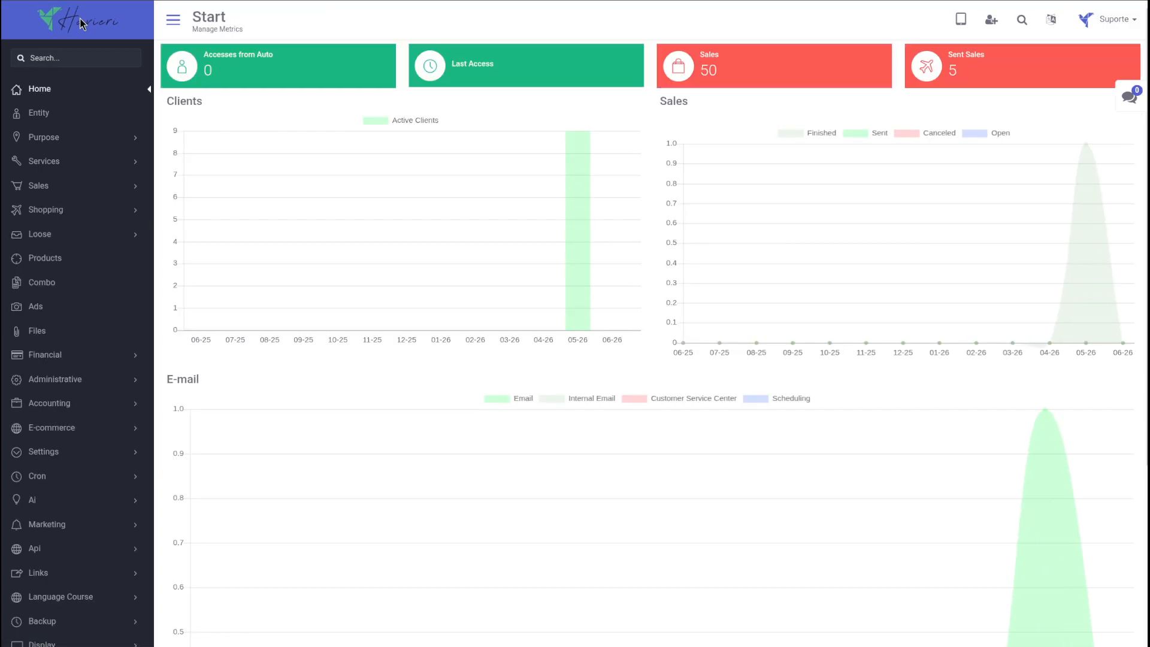